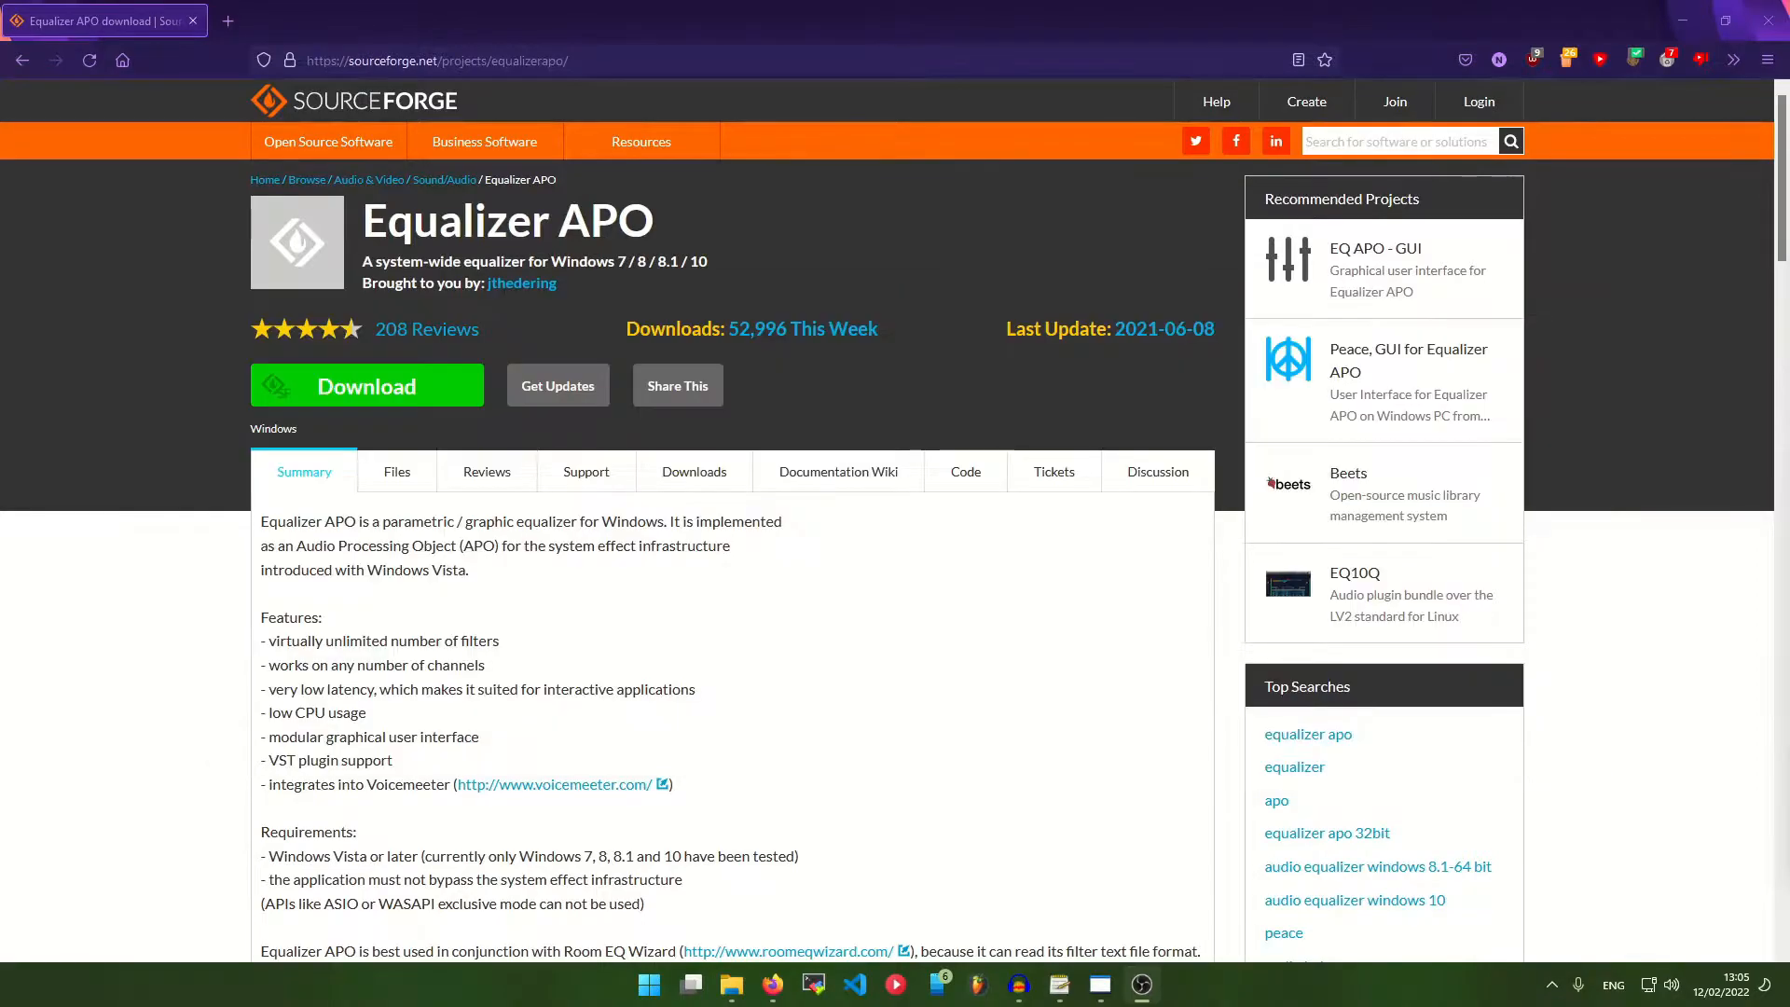
Switch to Audacity, enlarge its window and record a stereo test track from the Analogue 1 + 2 Focusrite microphone input.
click(1020, 986)
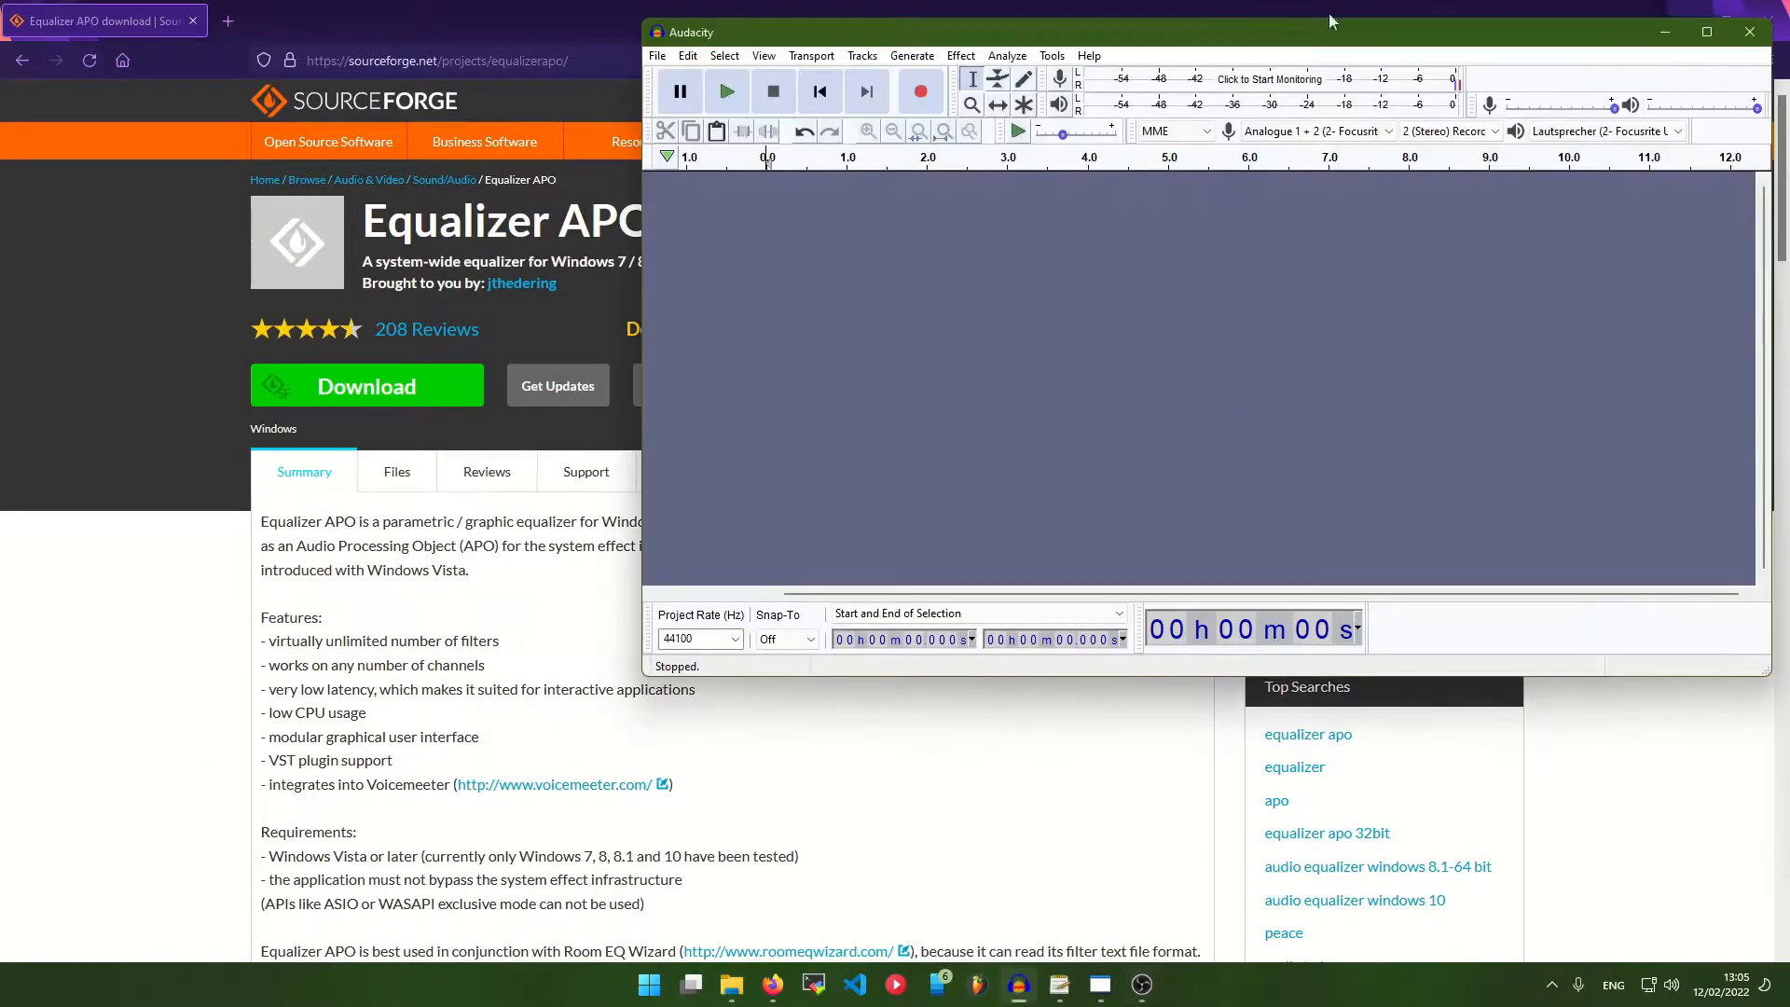
drag(1139, 46, 746, 152)
drag(1373, 780, 1585, 925)
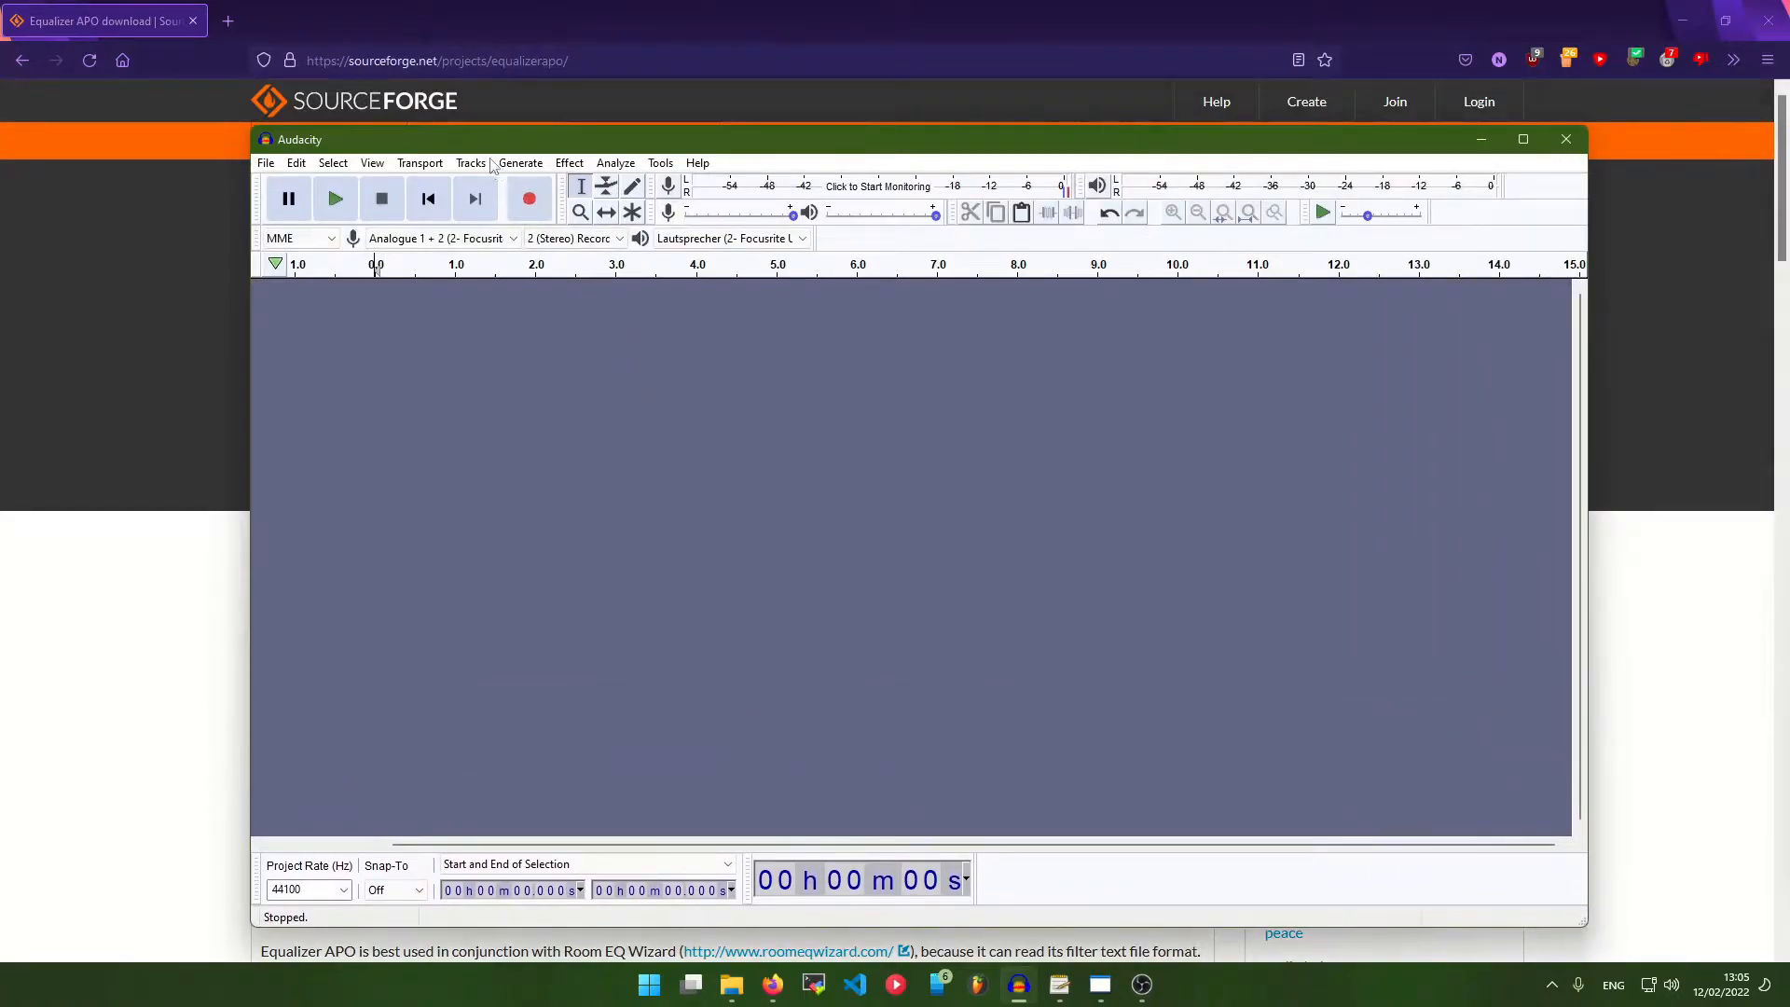
drag(478, 151, 442, 131)
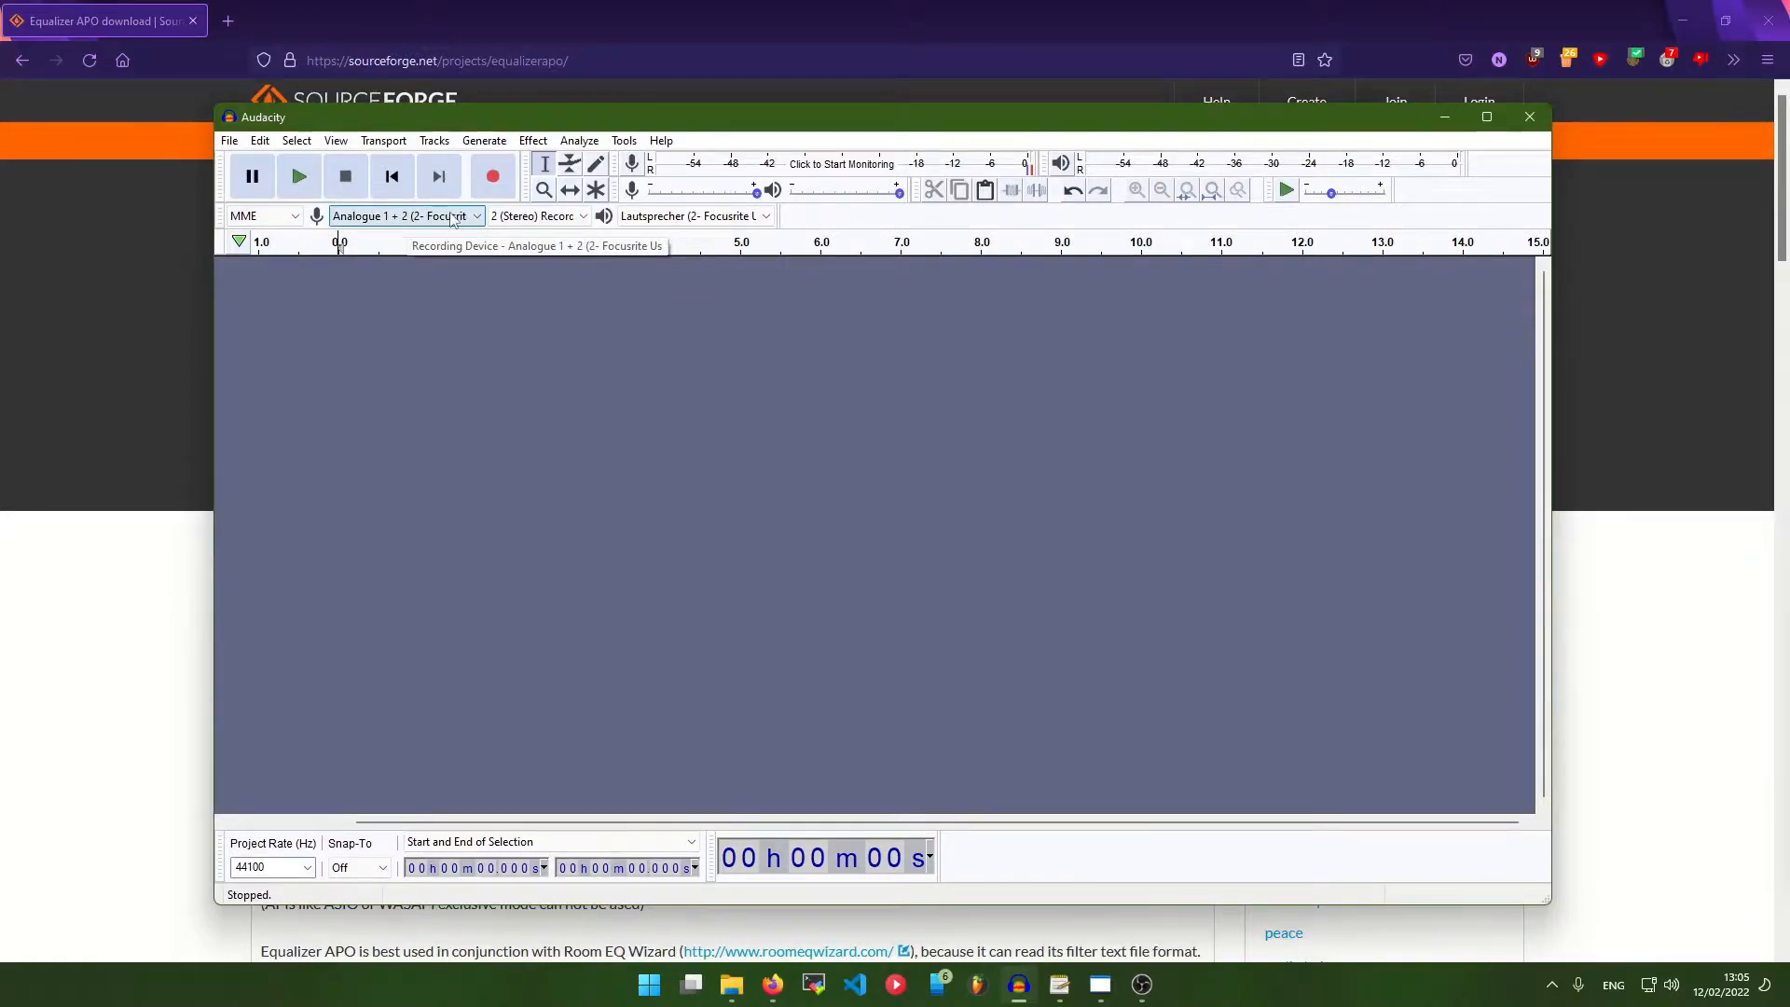
click(494, 176)
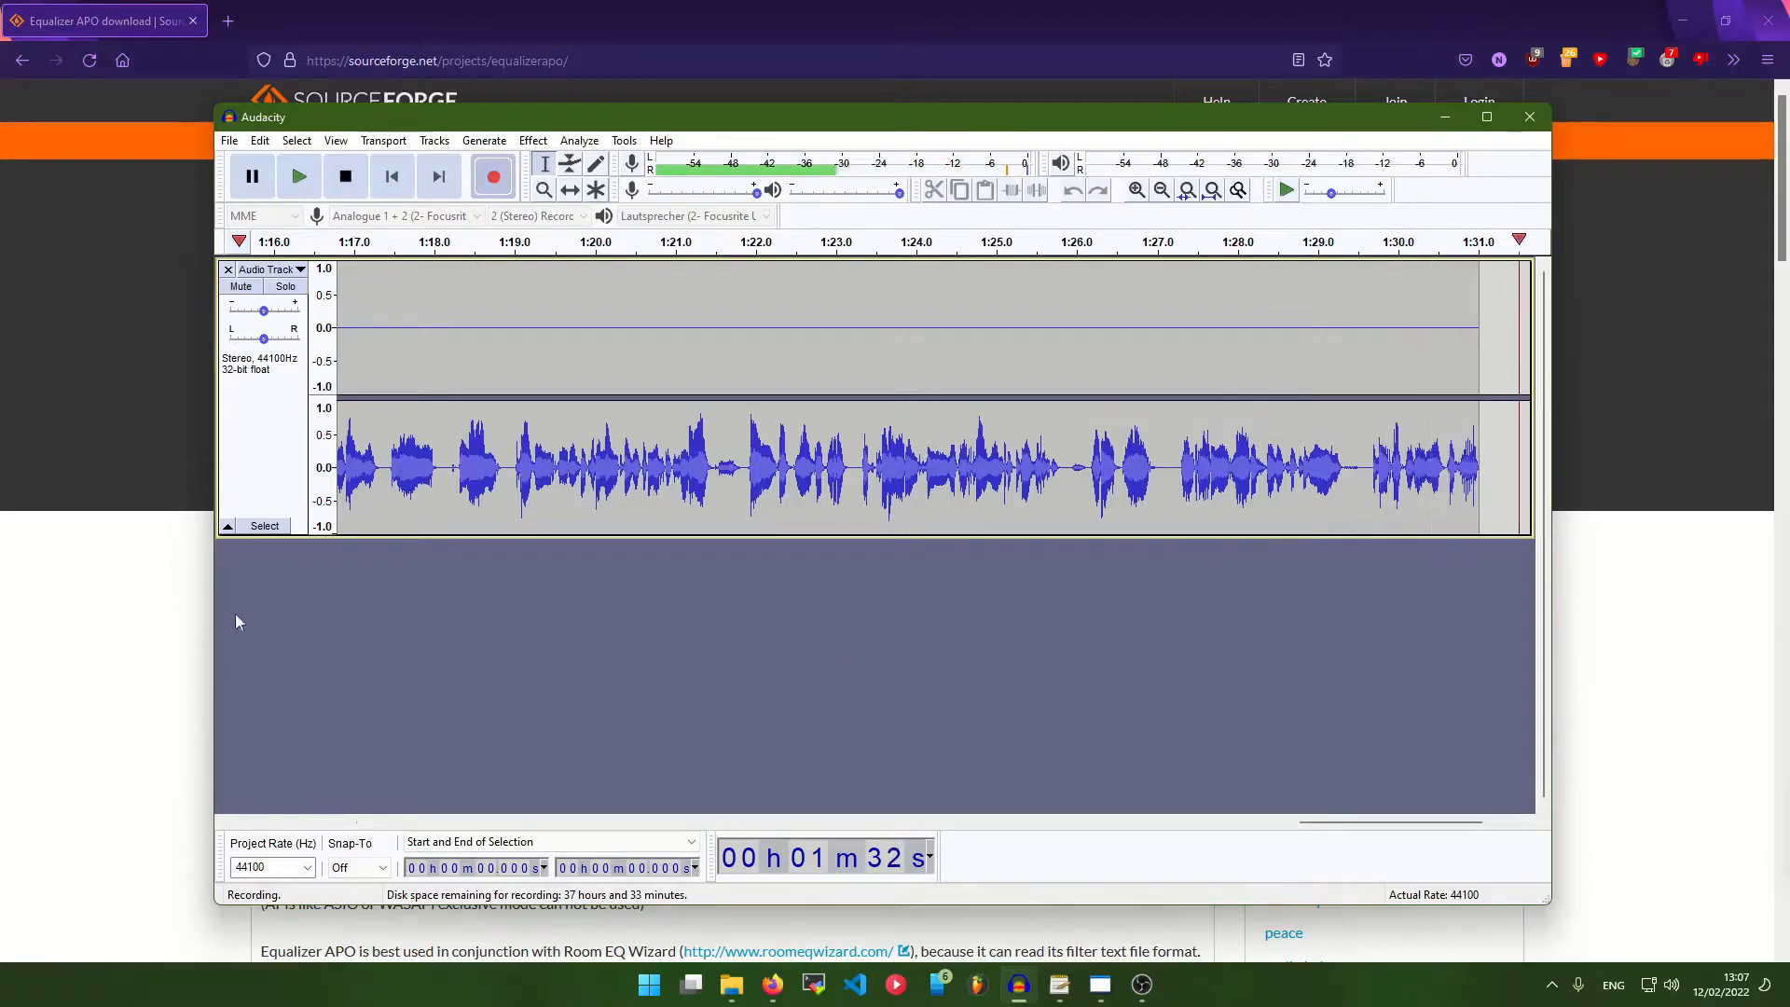
click(150, 623)
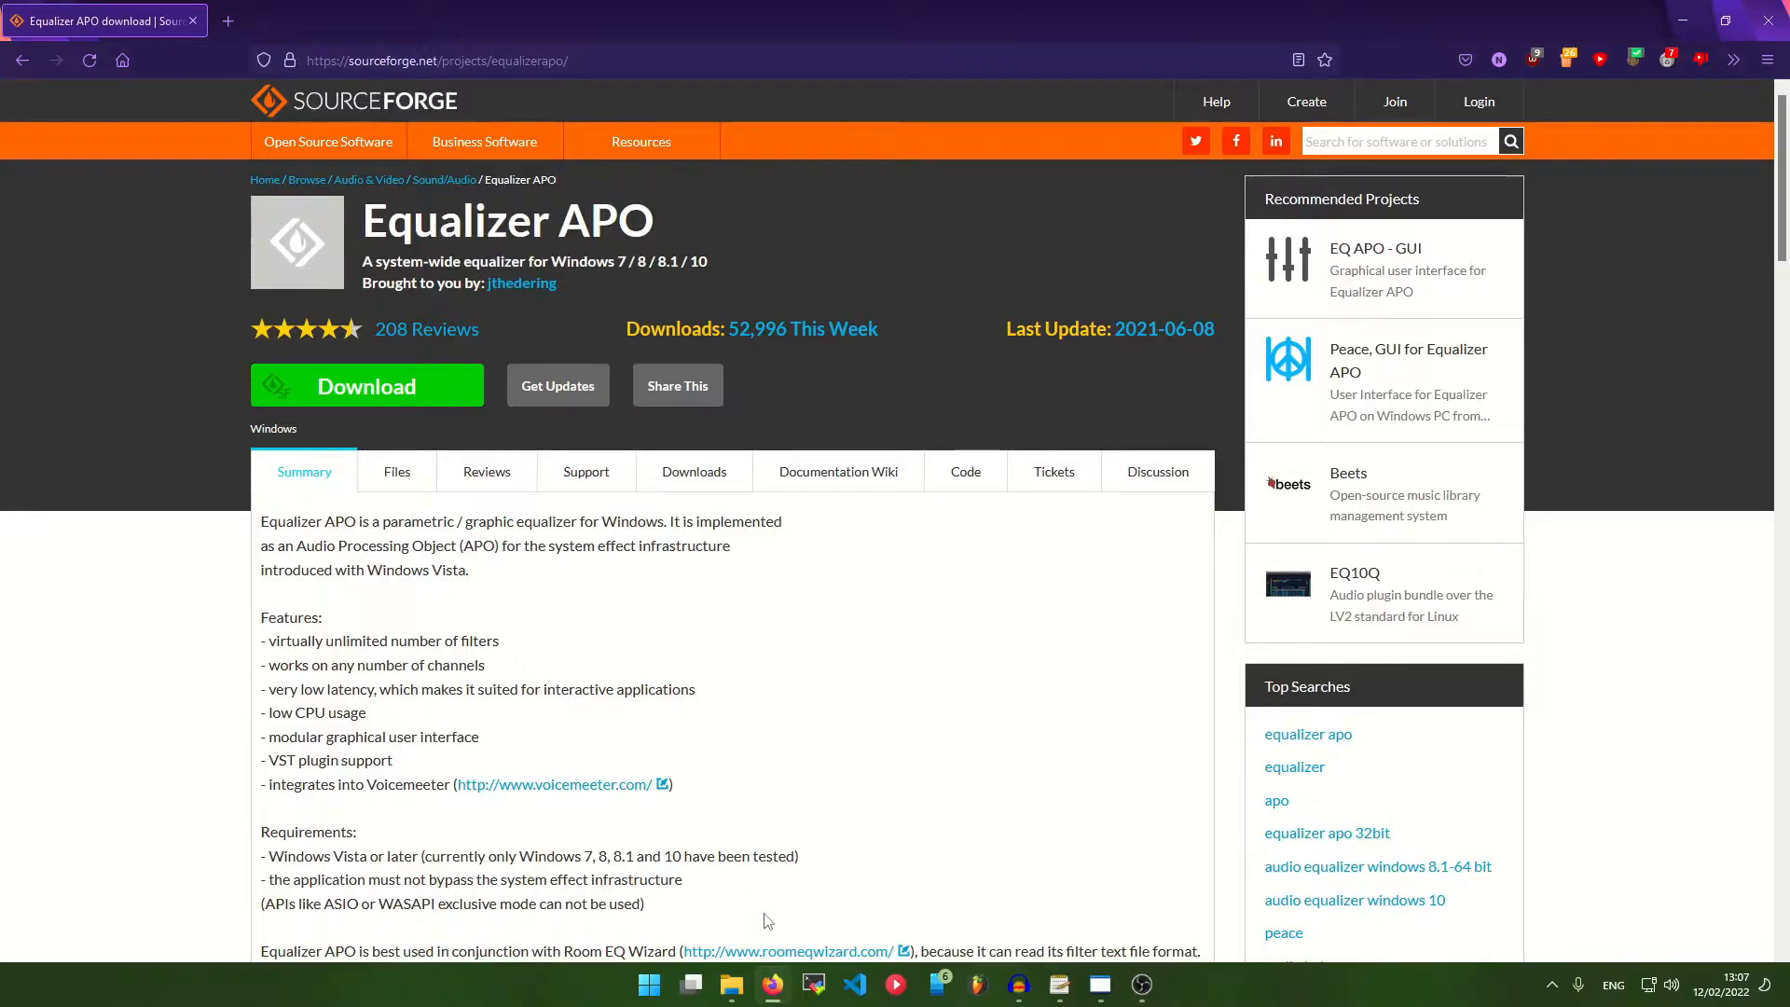
click(734, 984)
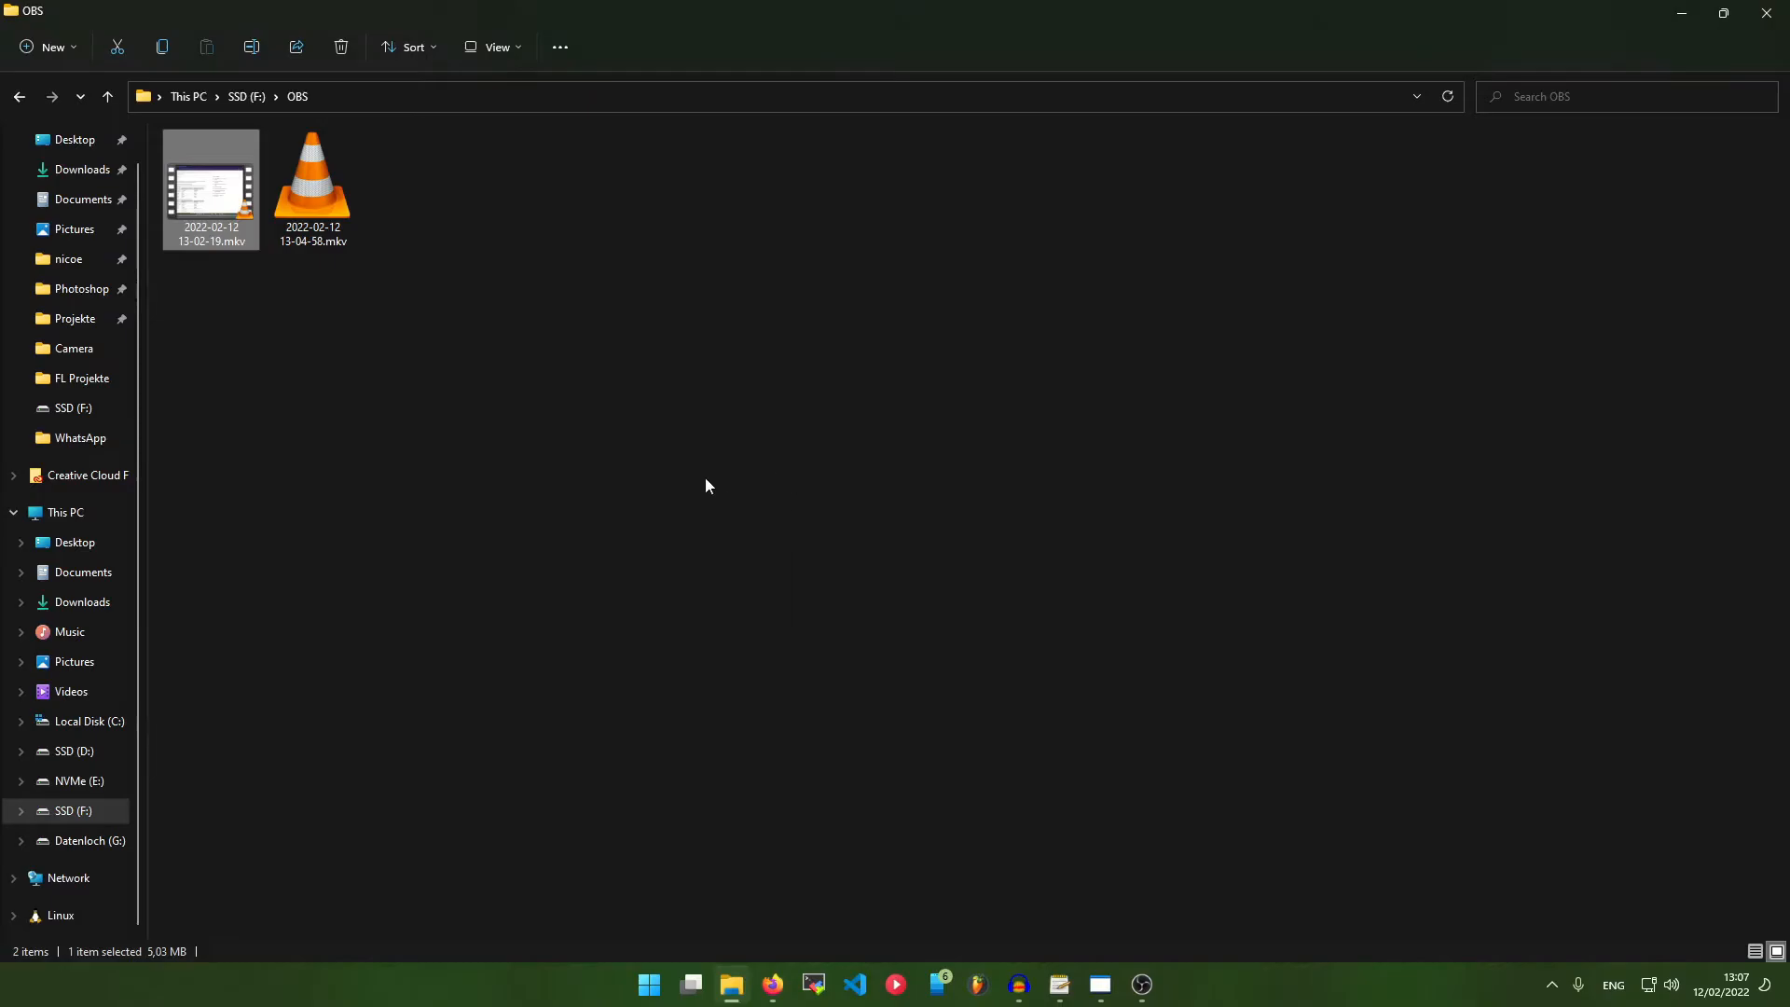
click(772, 989)
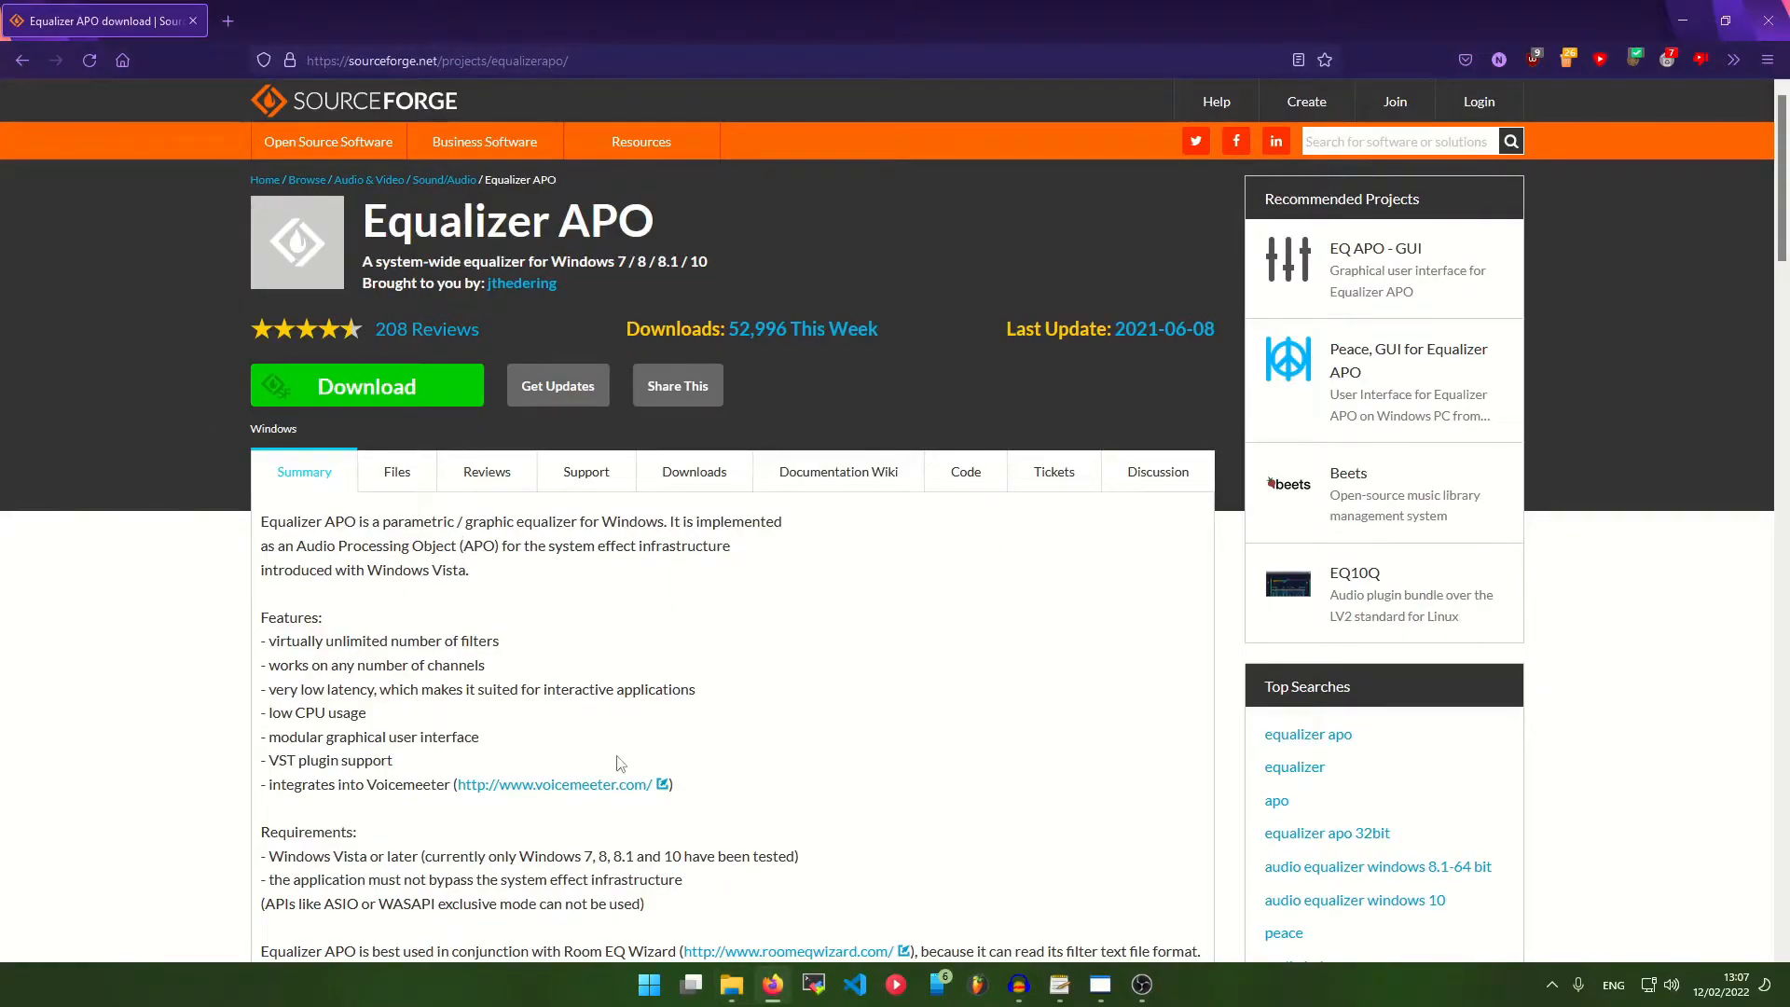
click(736, 985)
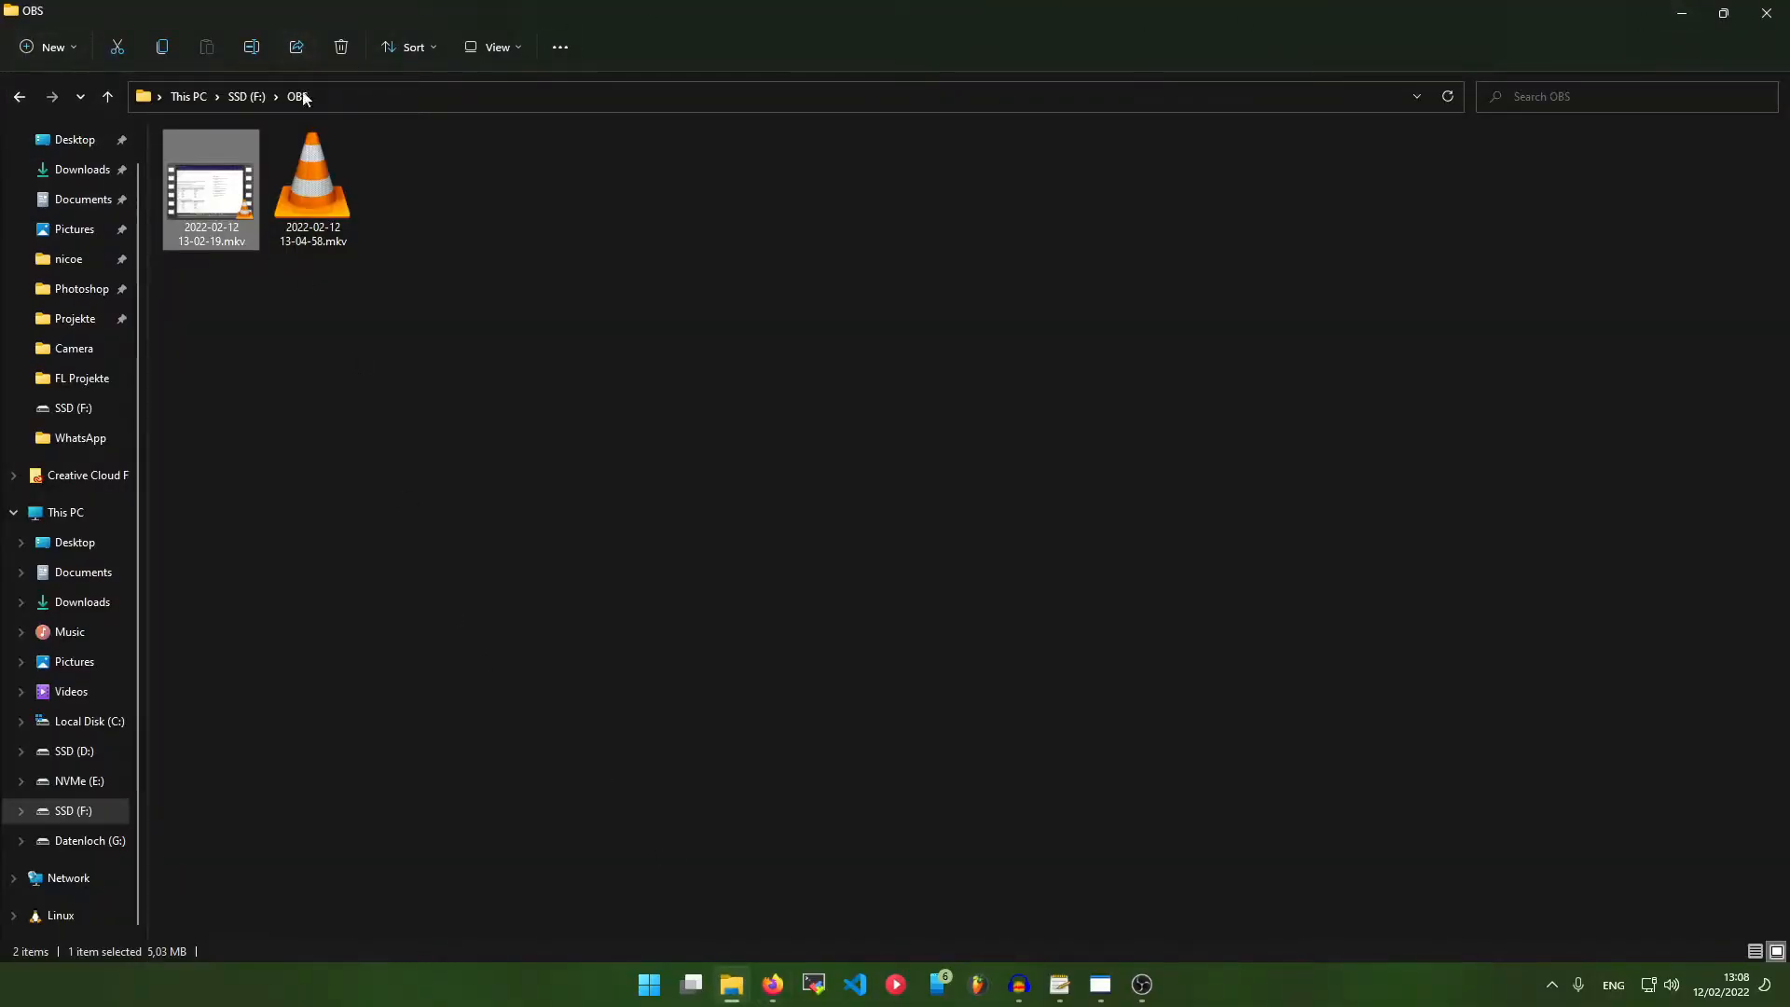
click(1763, 12)
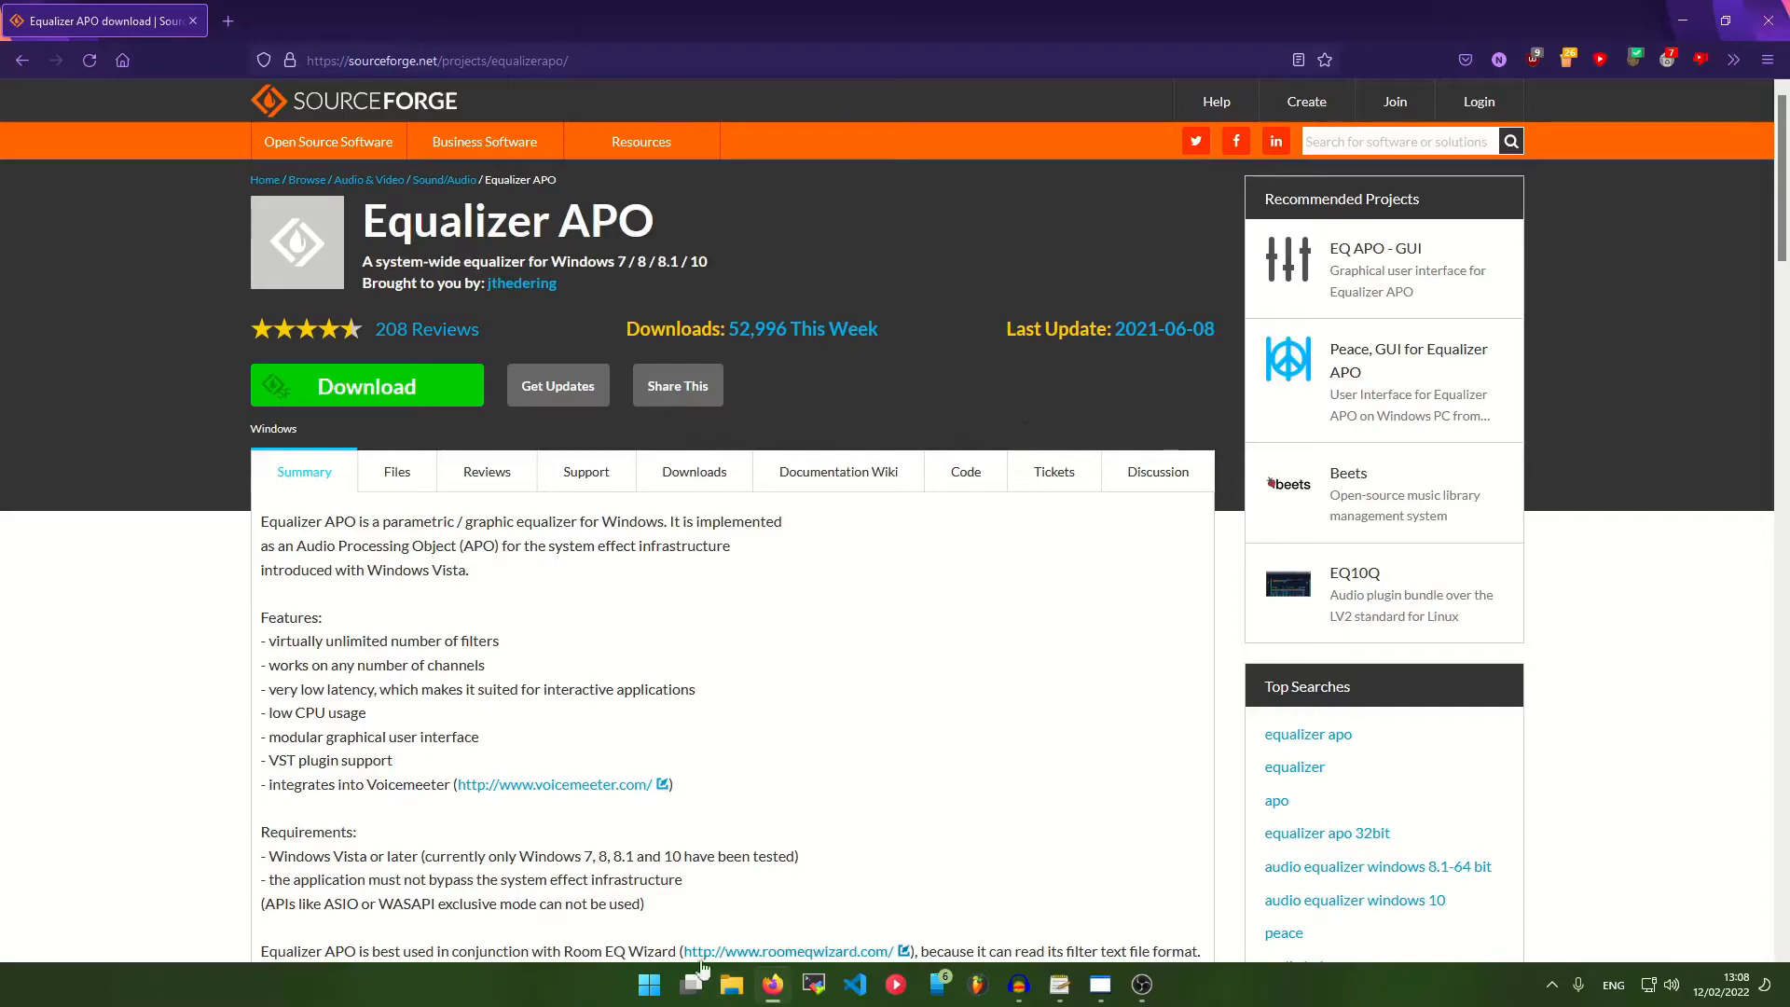
Open the EqualizerAPO program folder through its desktop shortcut and launch Configurator.exe.
click(1683, 20)
double_click(69, 891)
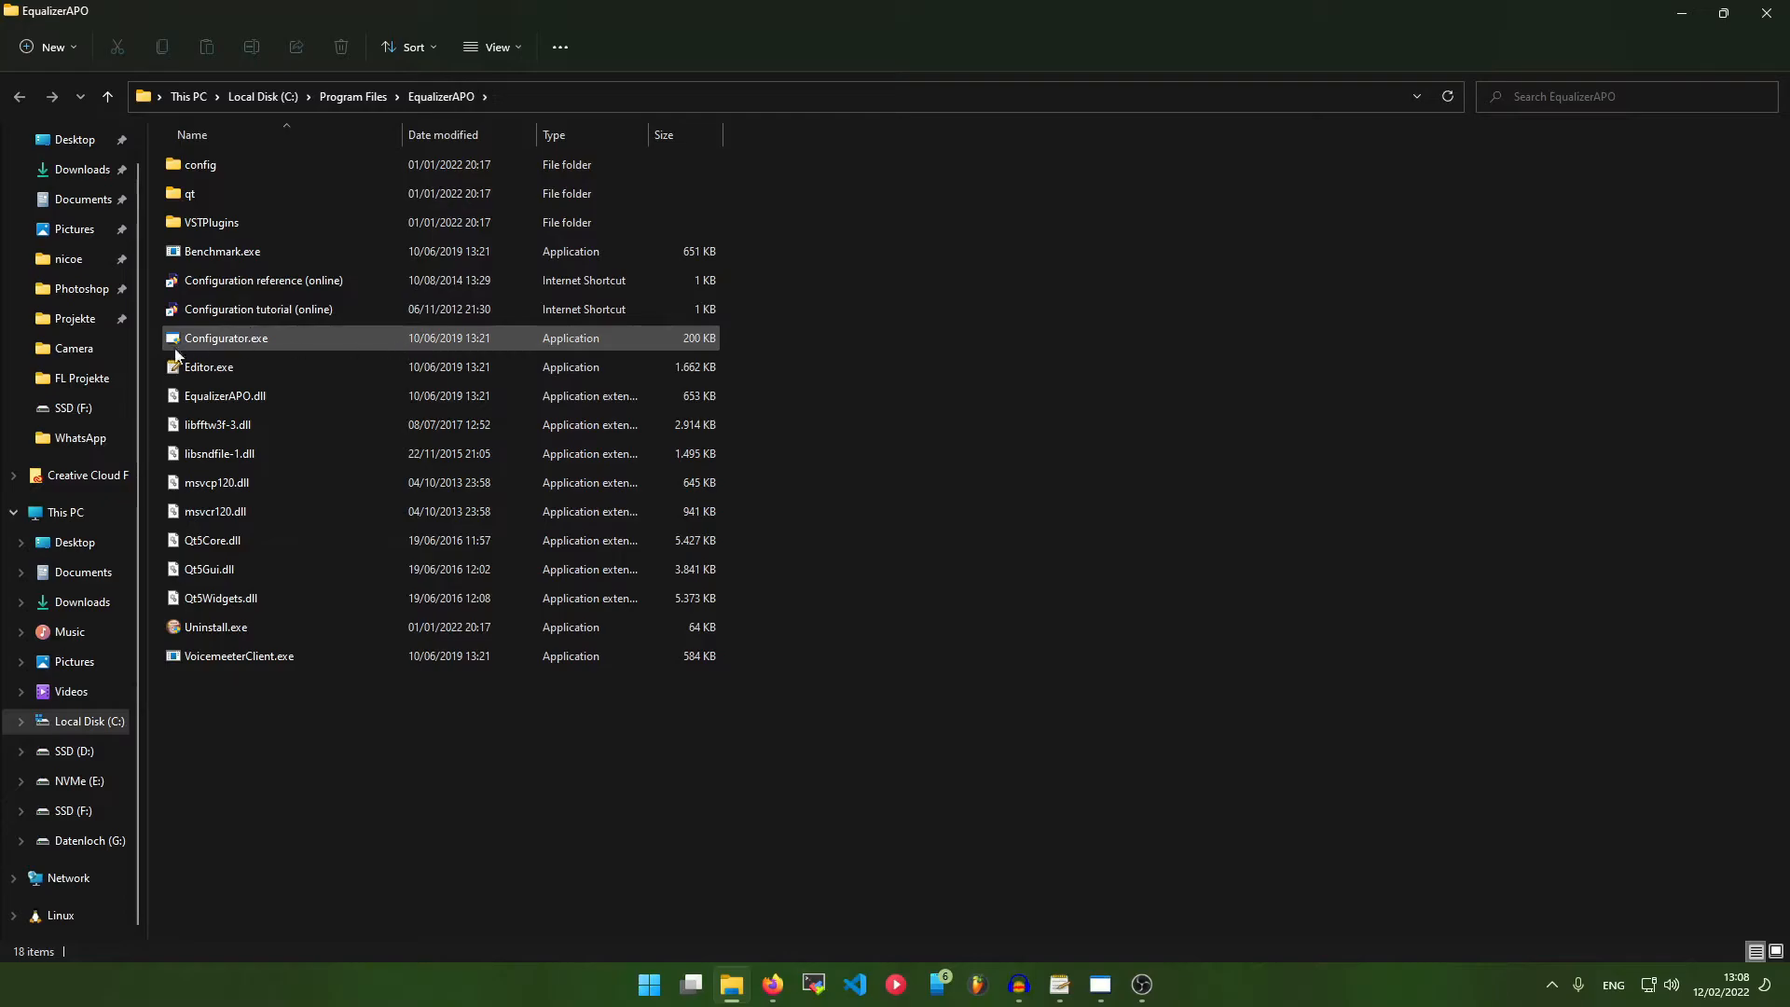
click(300, 336)
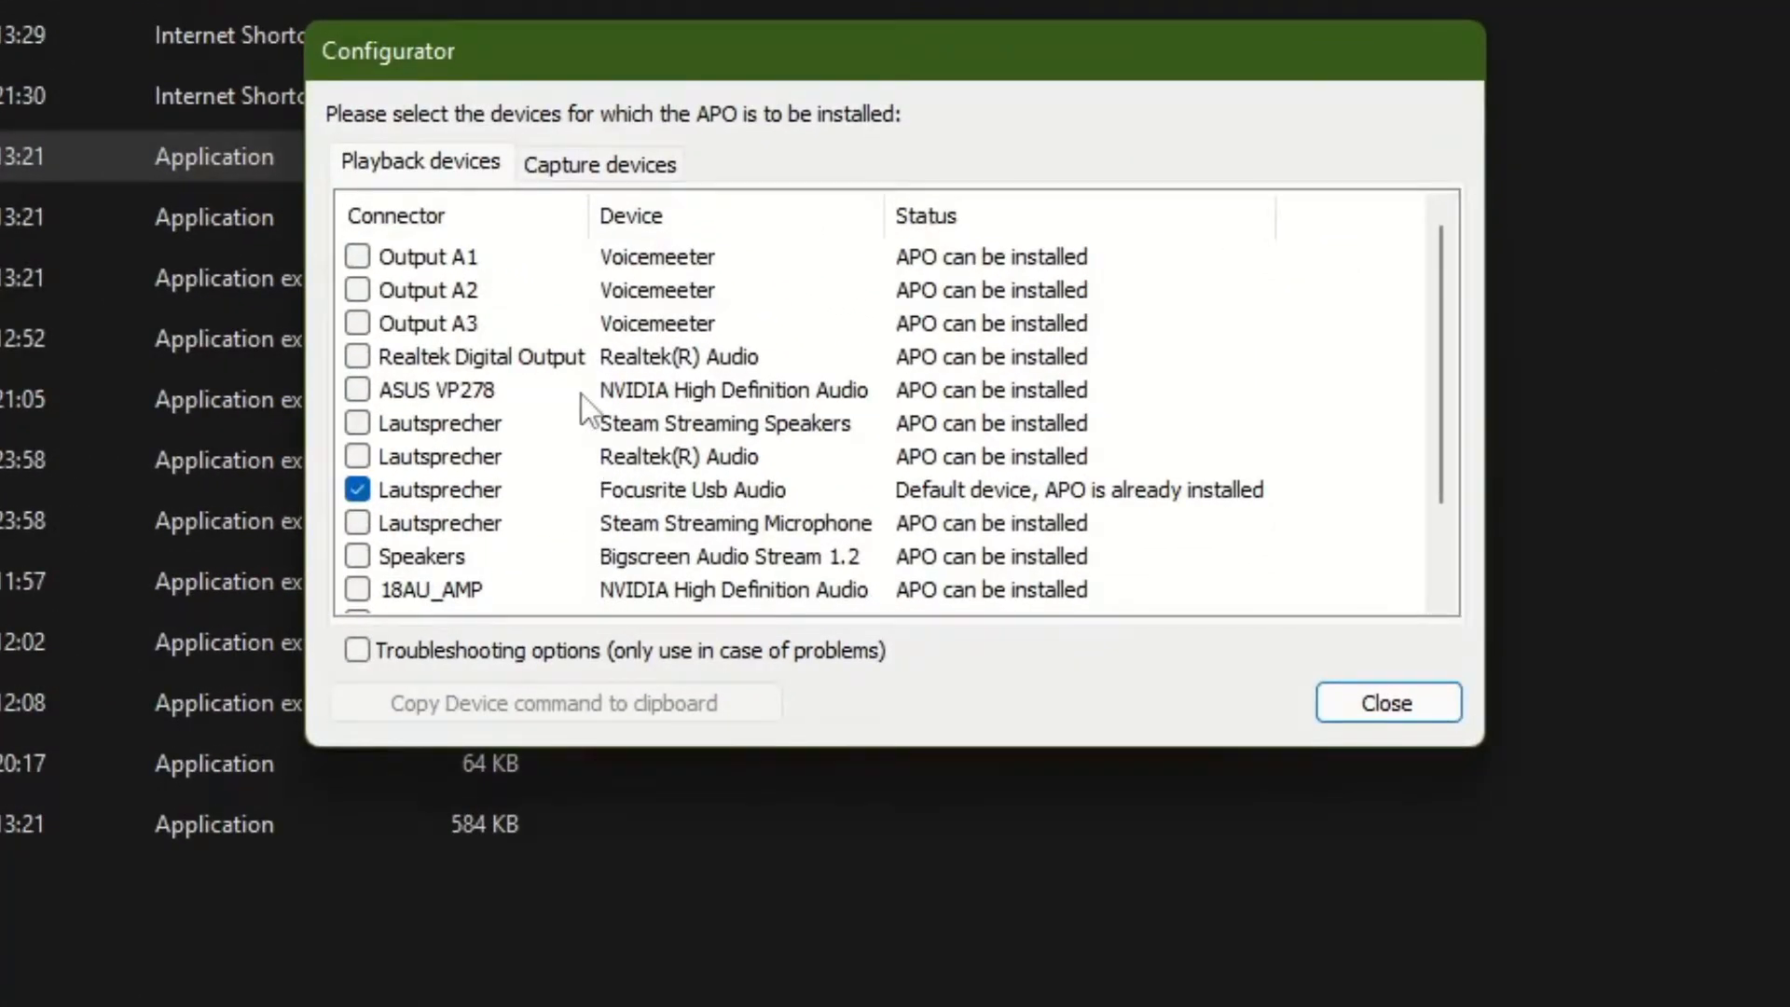
Deselect the Focusrite Usb Audio playback device, select the Analogue 1 + 2 Focusrite capture device for APO installation, and apply the change.
scroll(671, 408, down, 1)
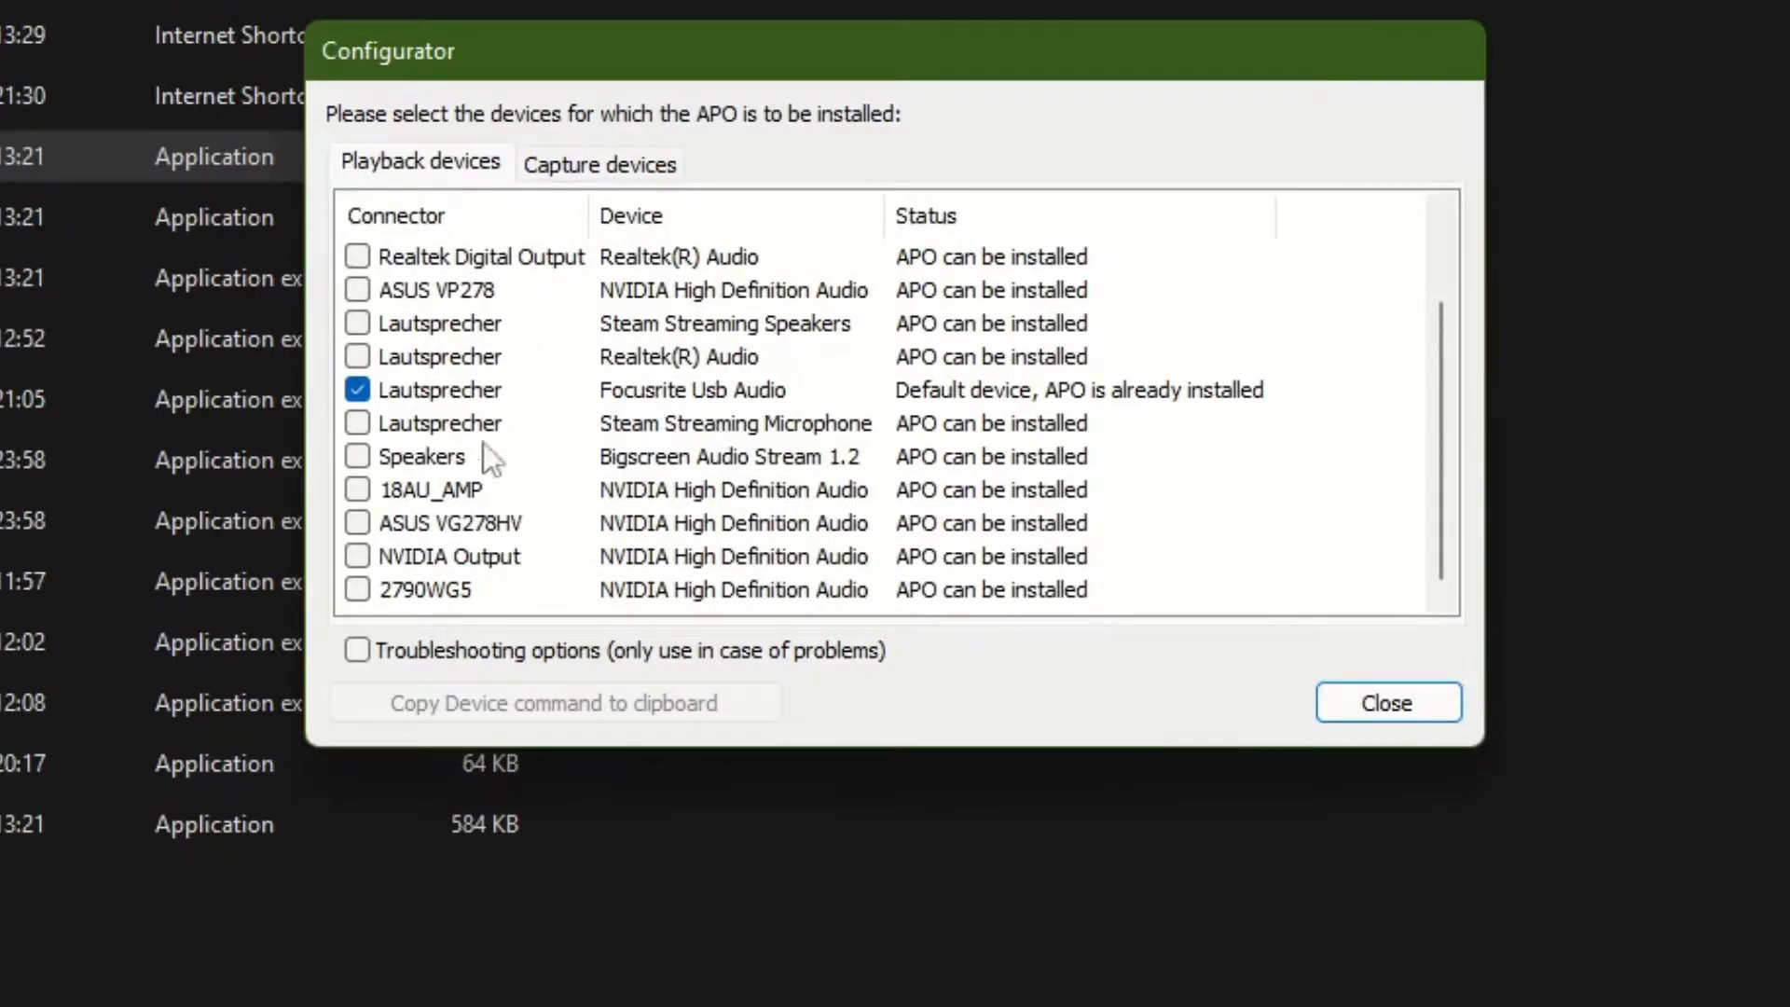
scroll(563, 391, up, 1)
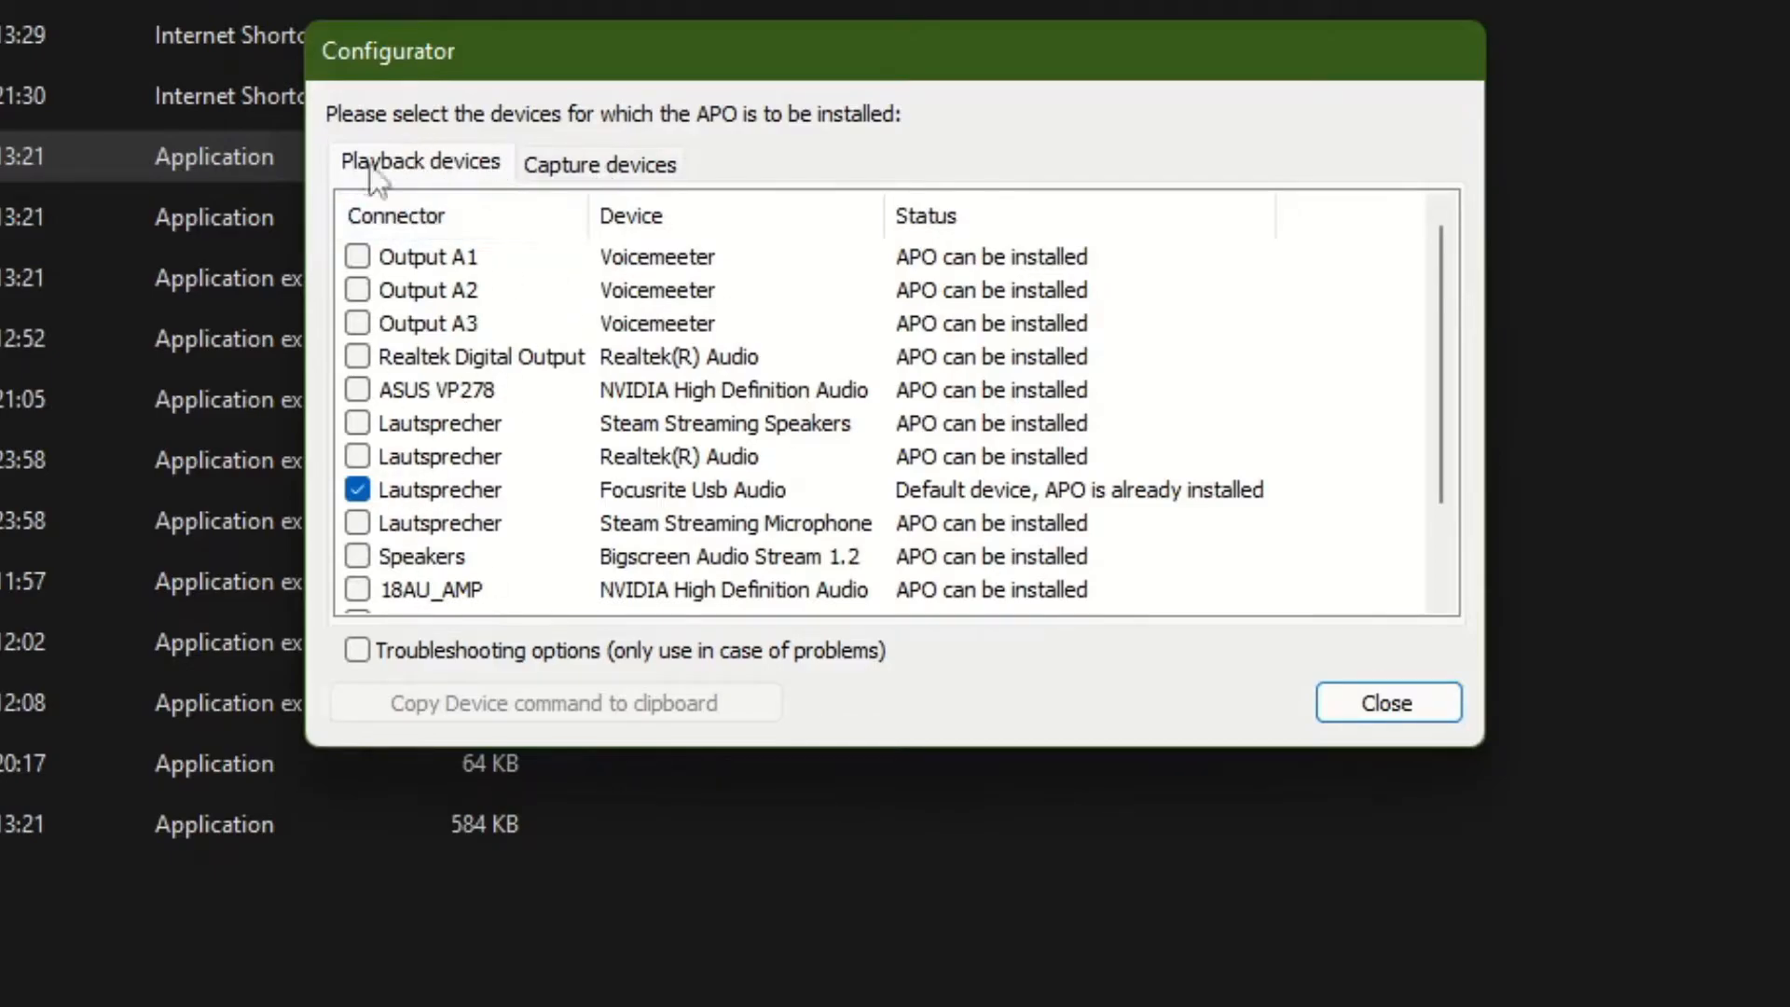
click(606, 174)
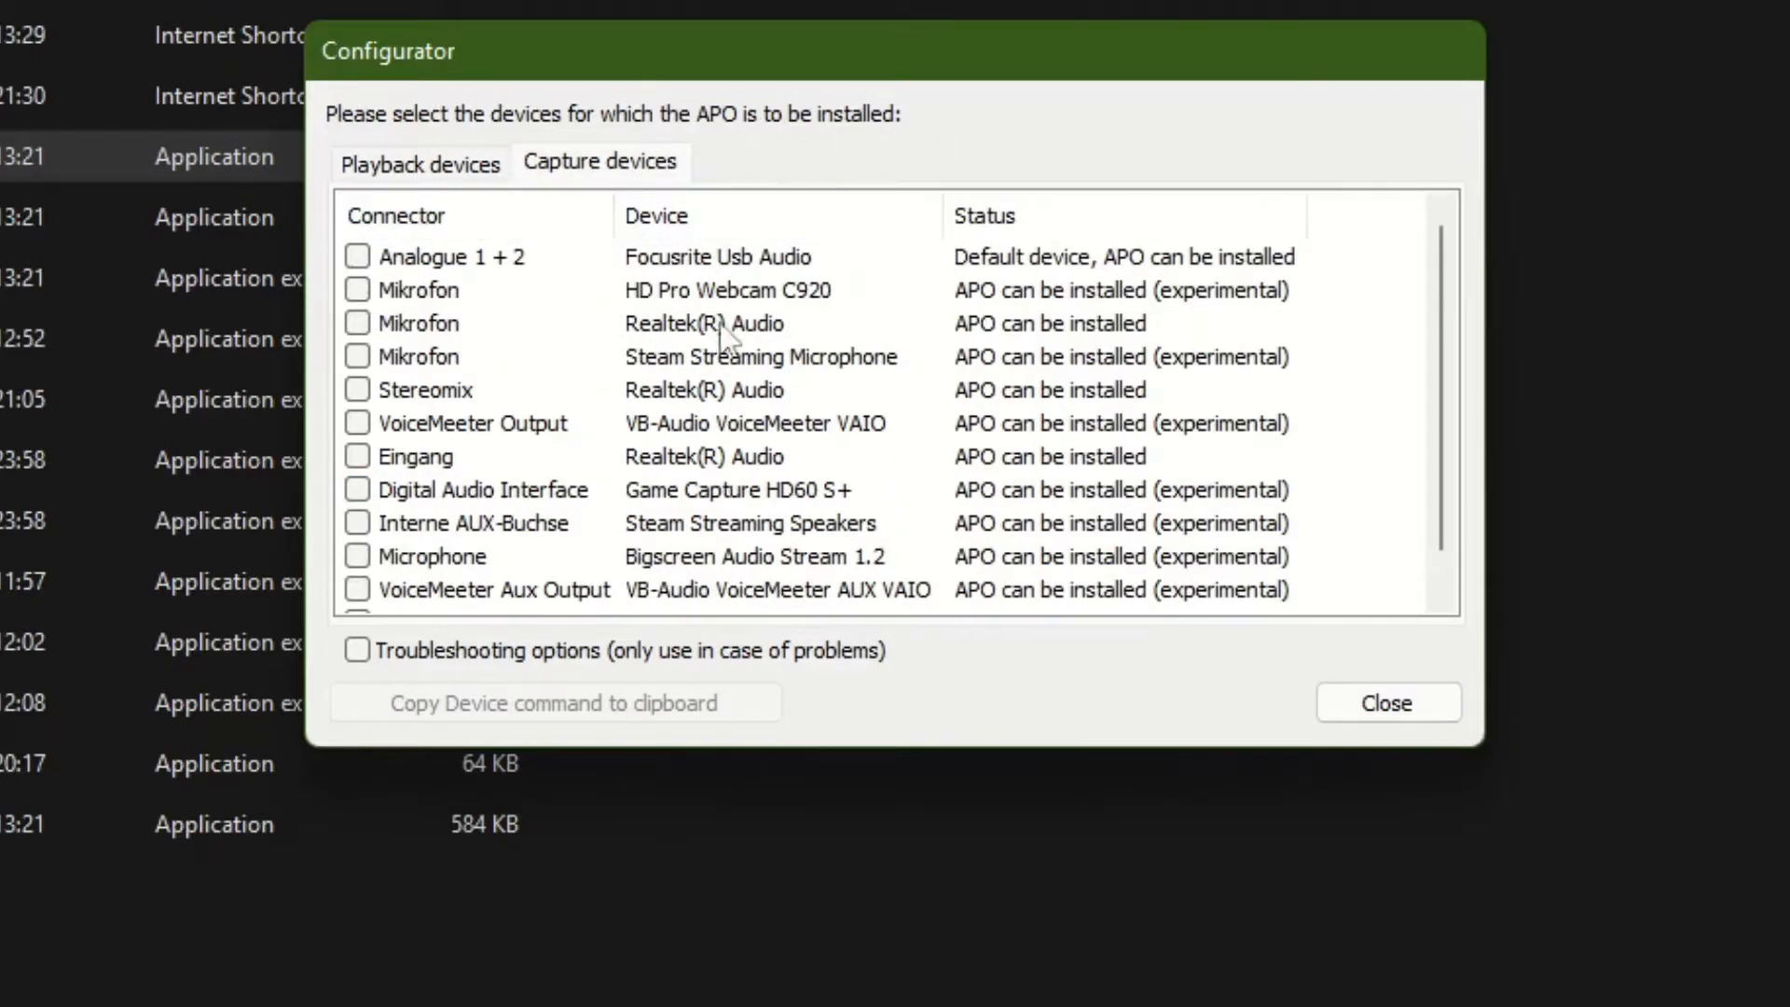
click(457, 184)
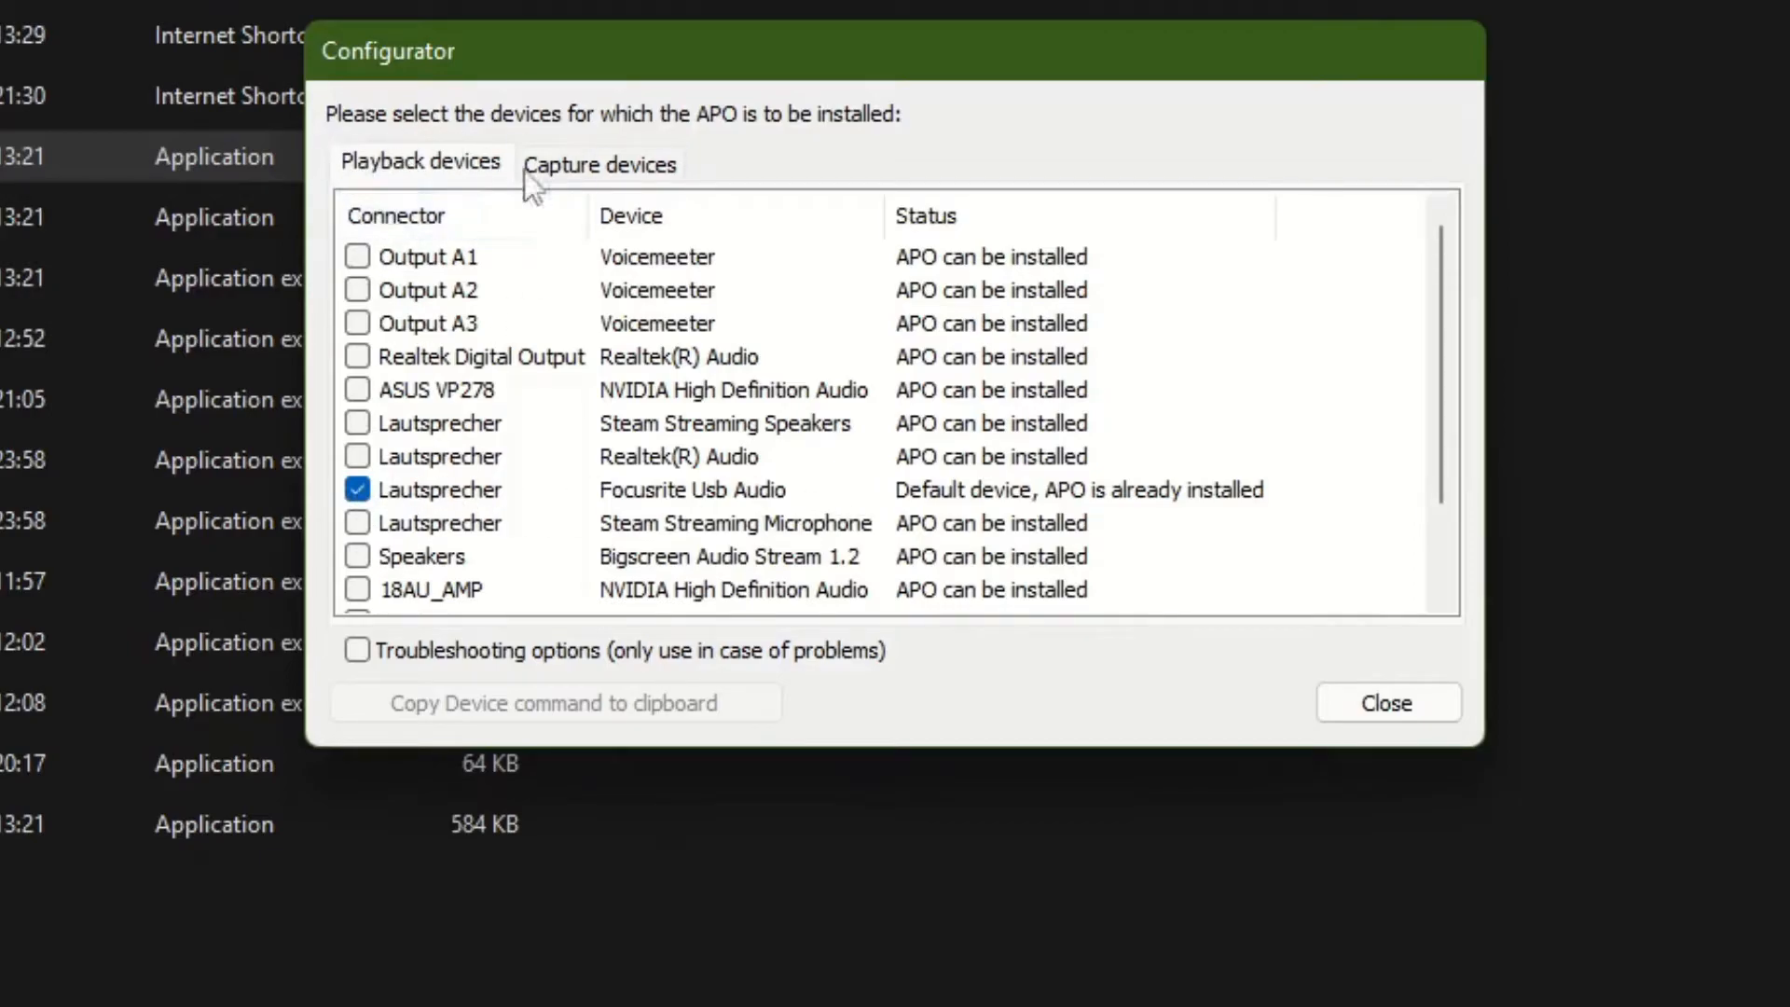
click(565, 175)
click(419, 164)
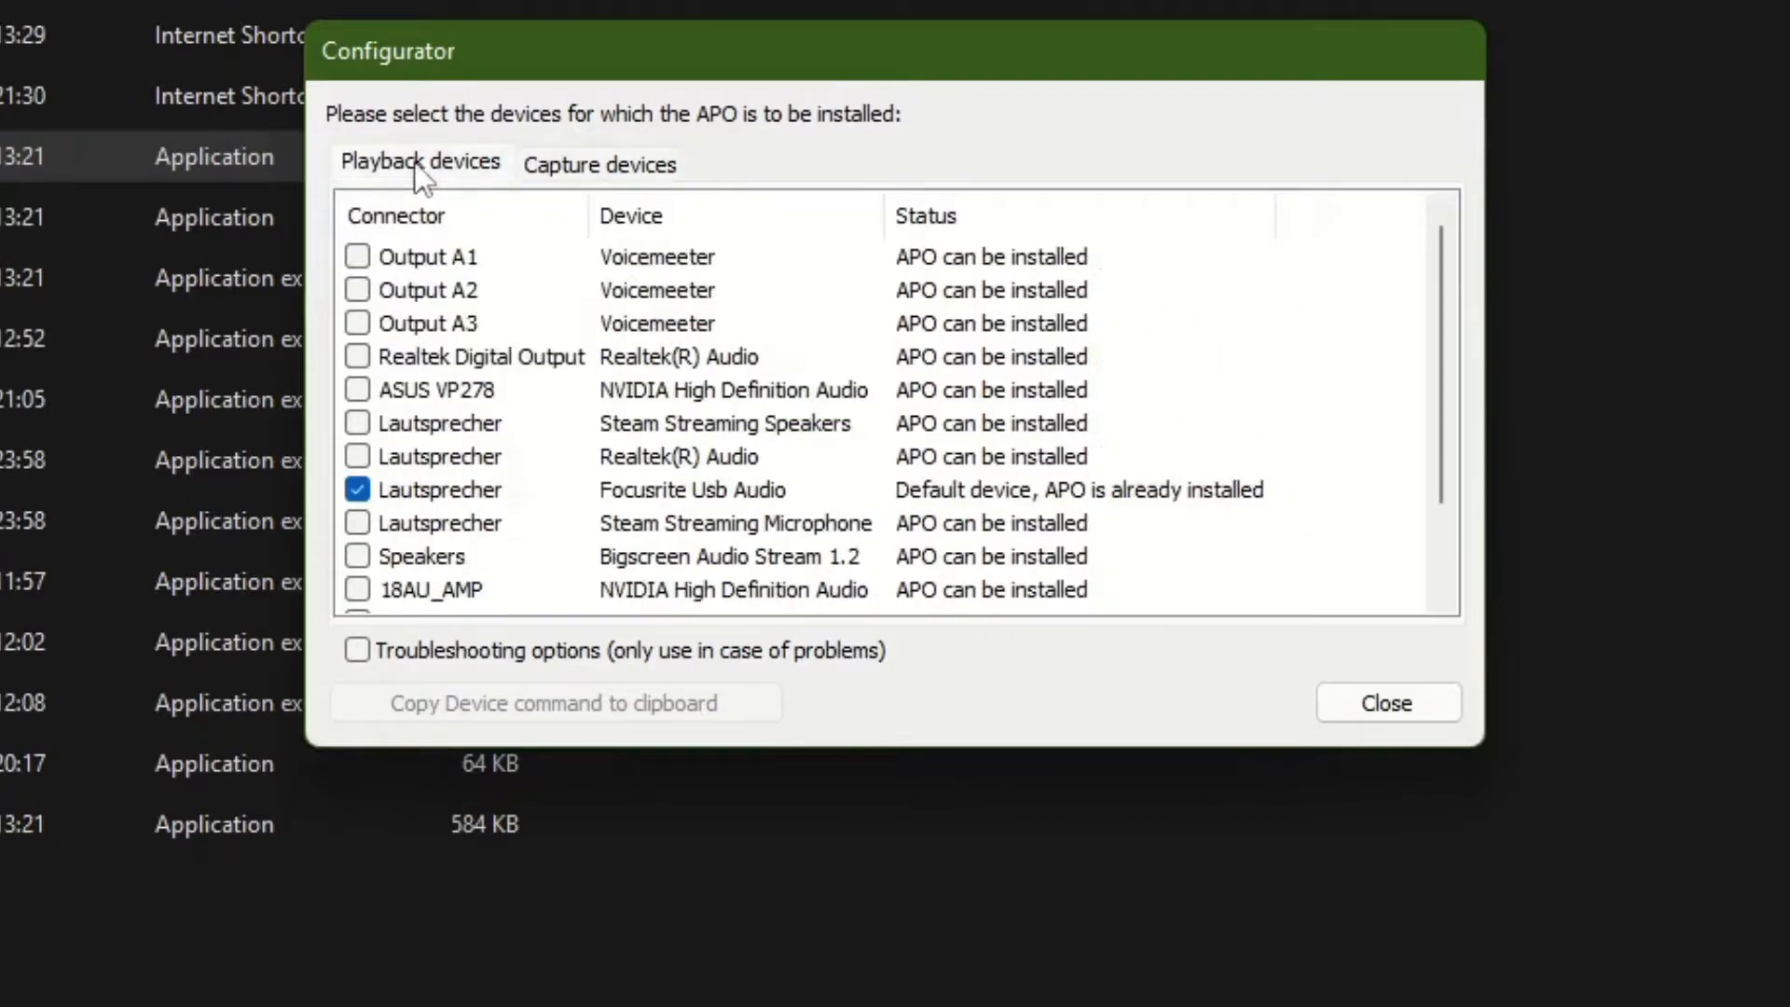
click(357, 490)
click(555, 170)
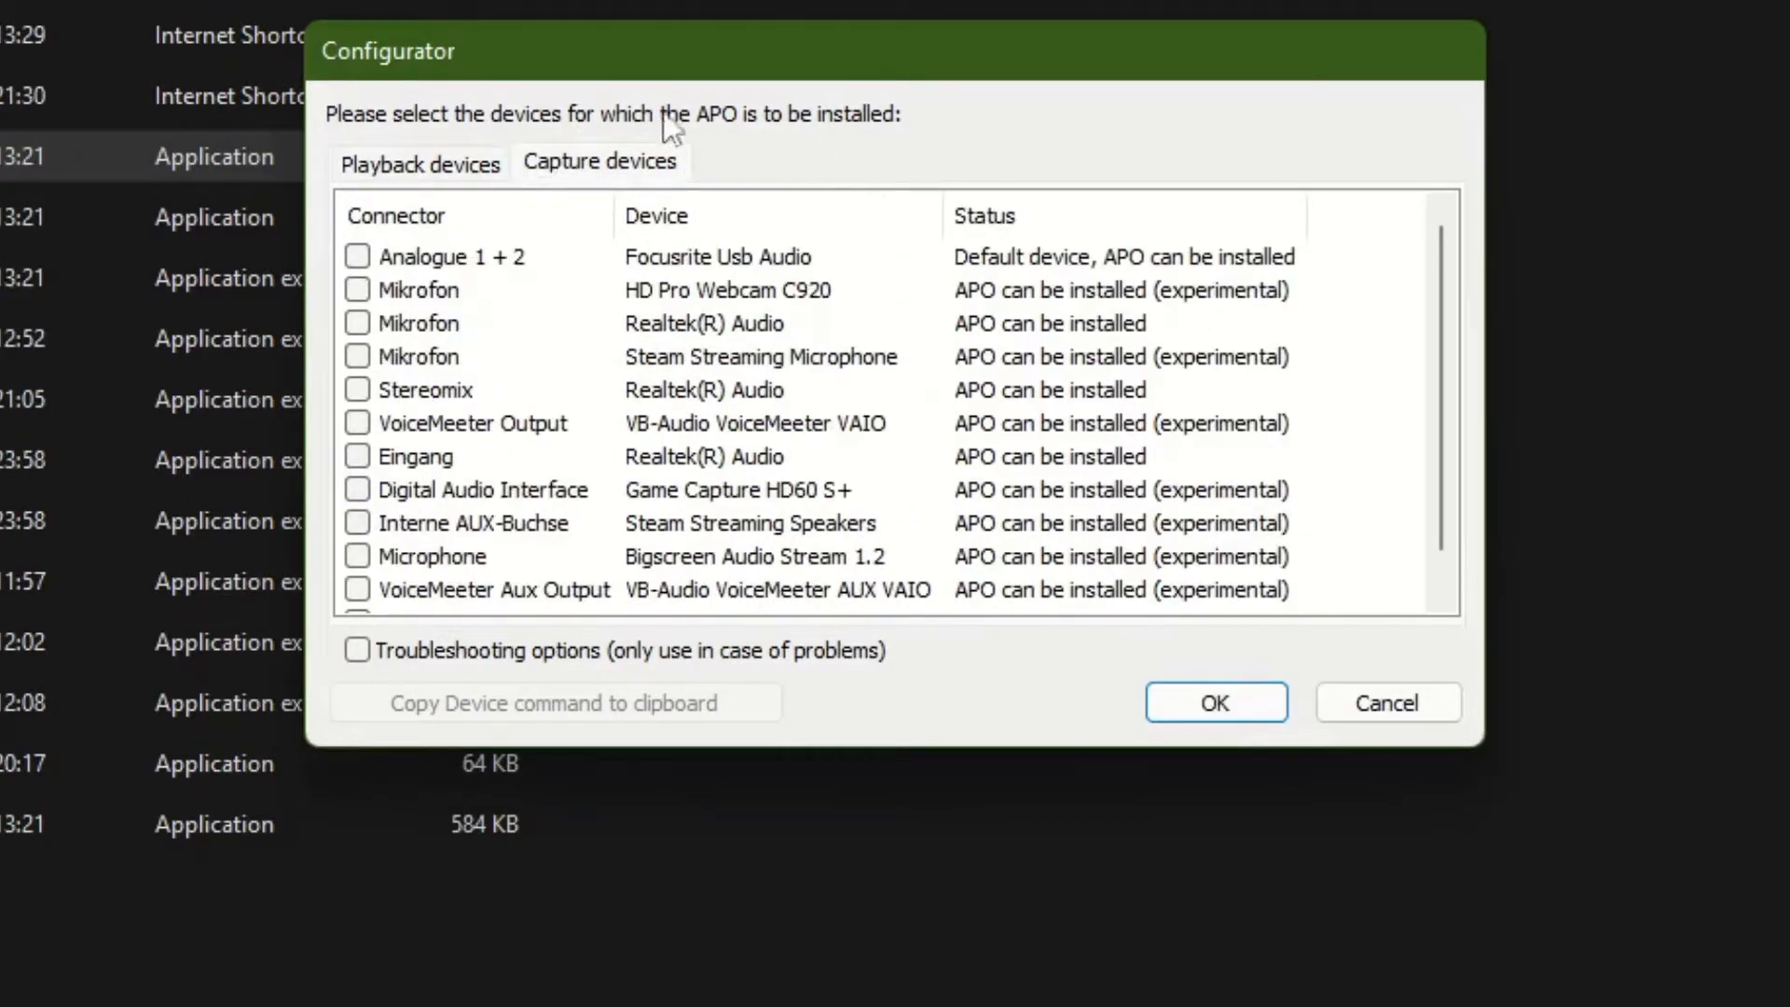
click(357, 256)
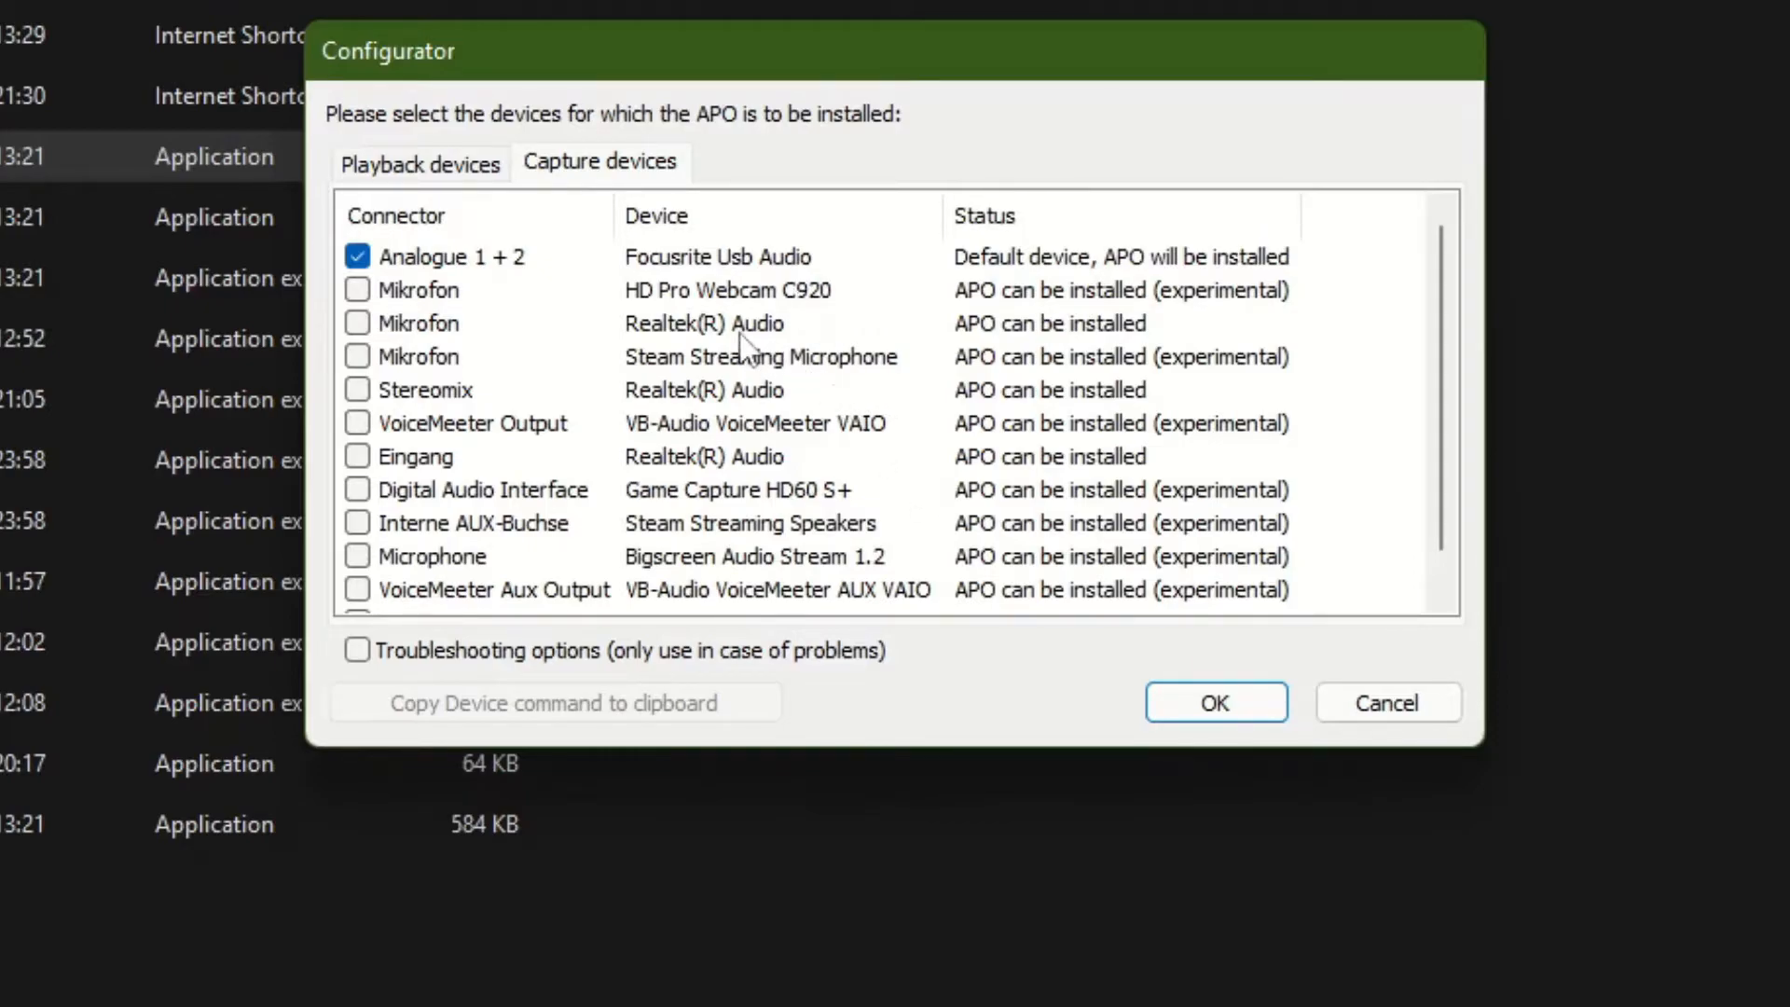
click(1212, 705)
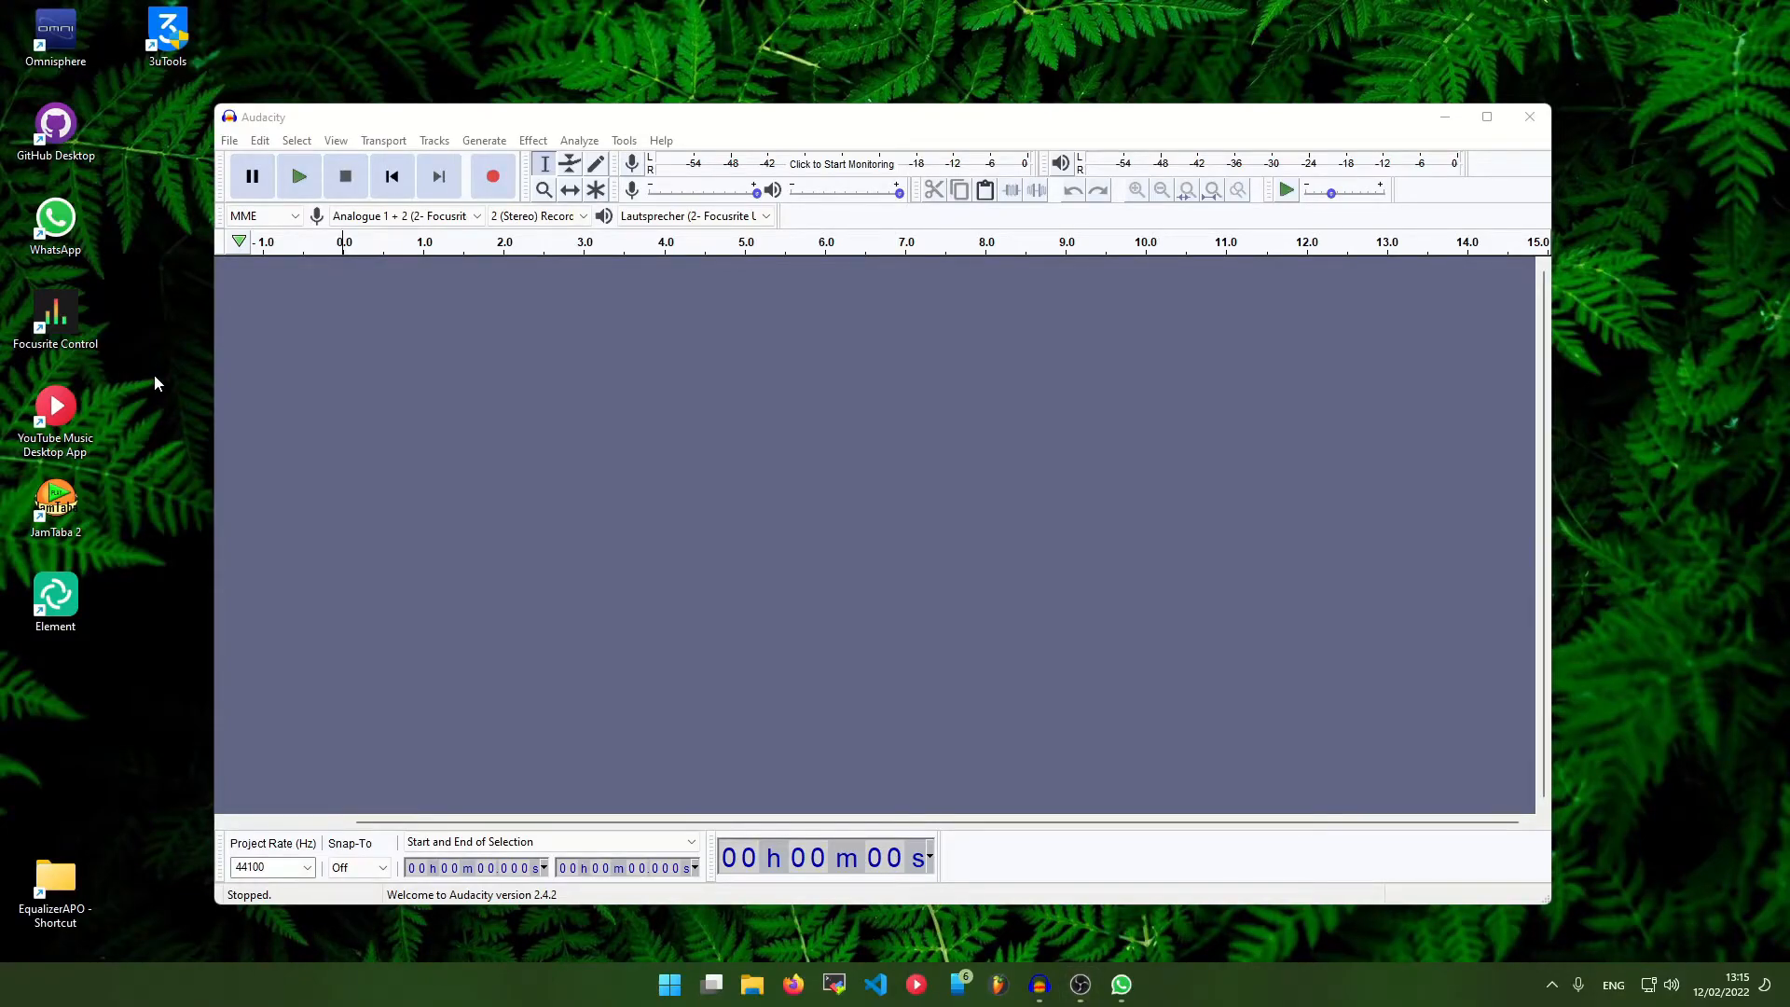
Reopen Configurator.exe from the EqualizerAPO folder and check the APO installation status of the Focusrite playback and capture devices.
double_click(54, 884)
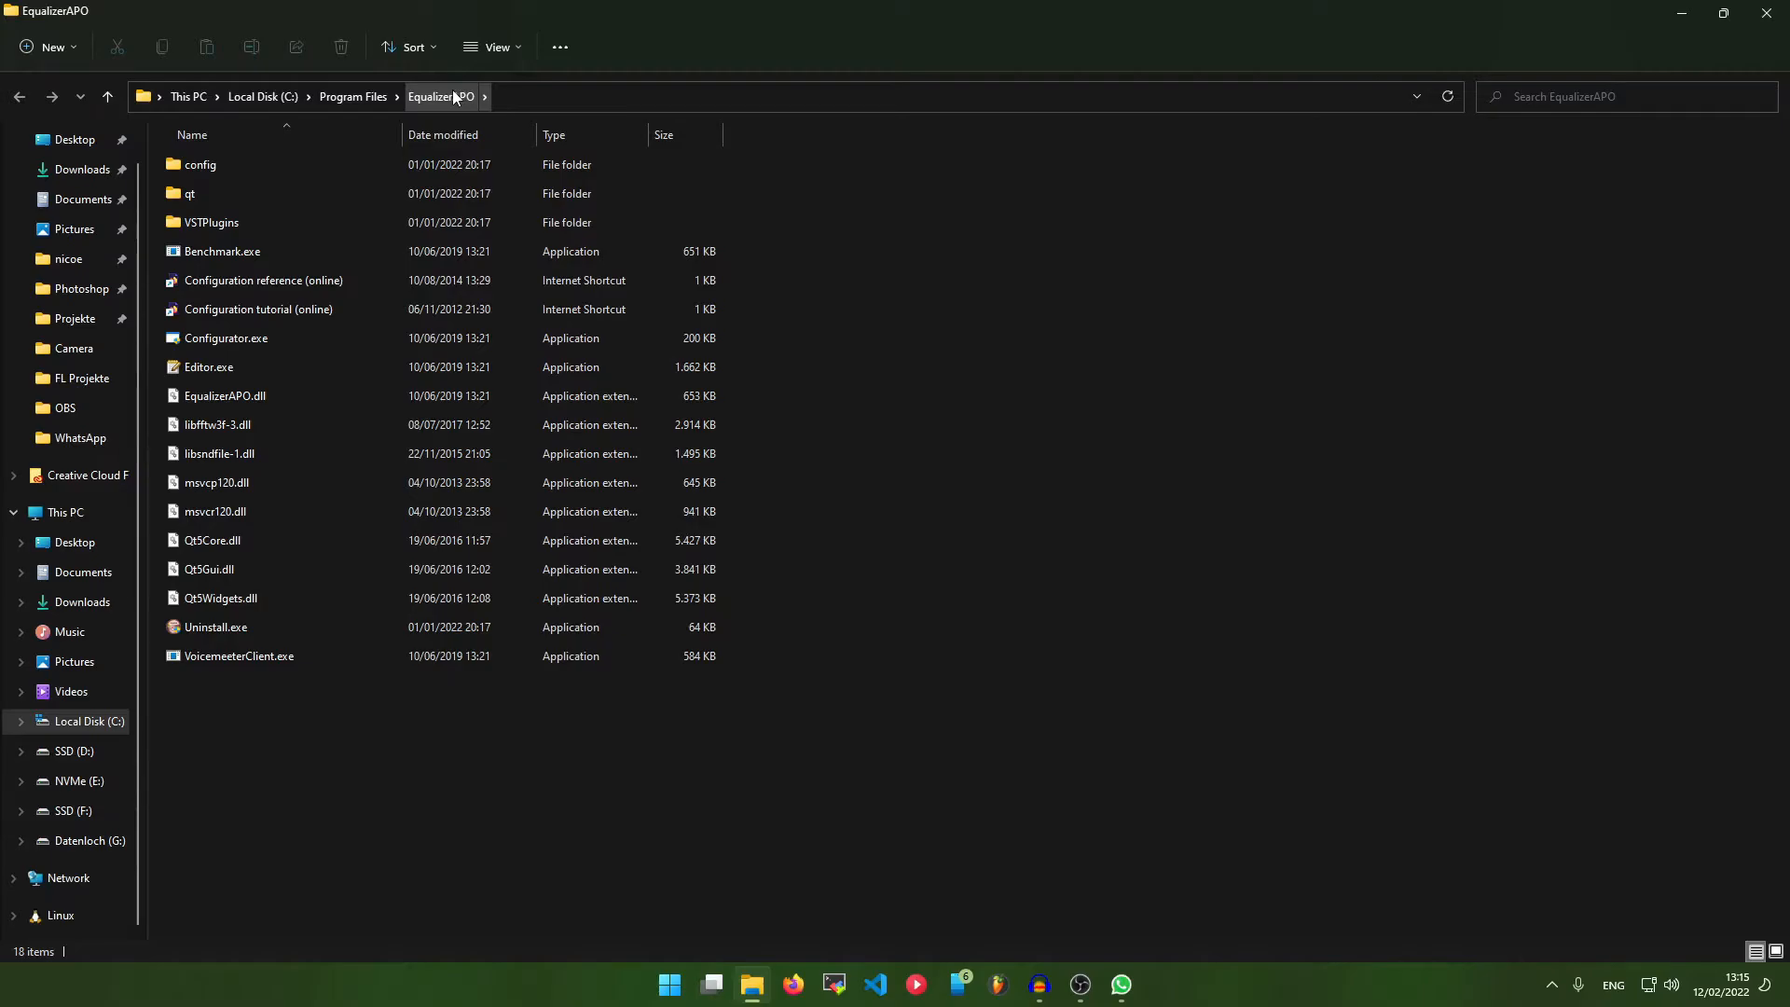
double_click(281, 341)
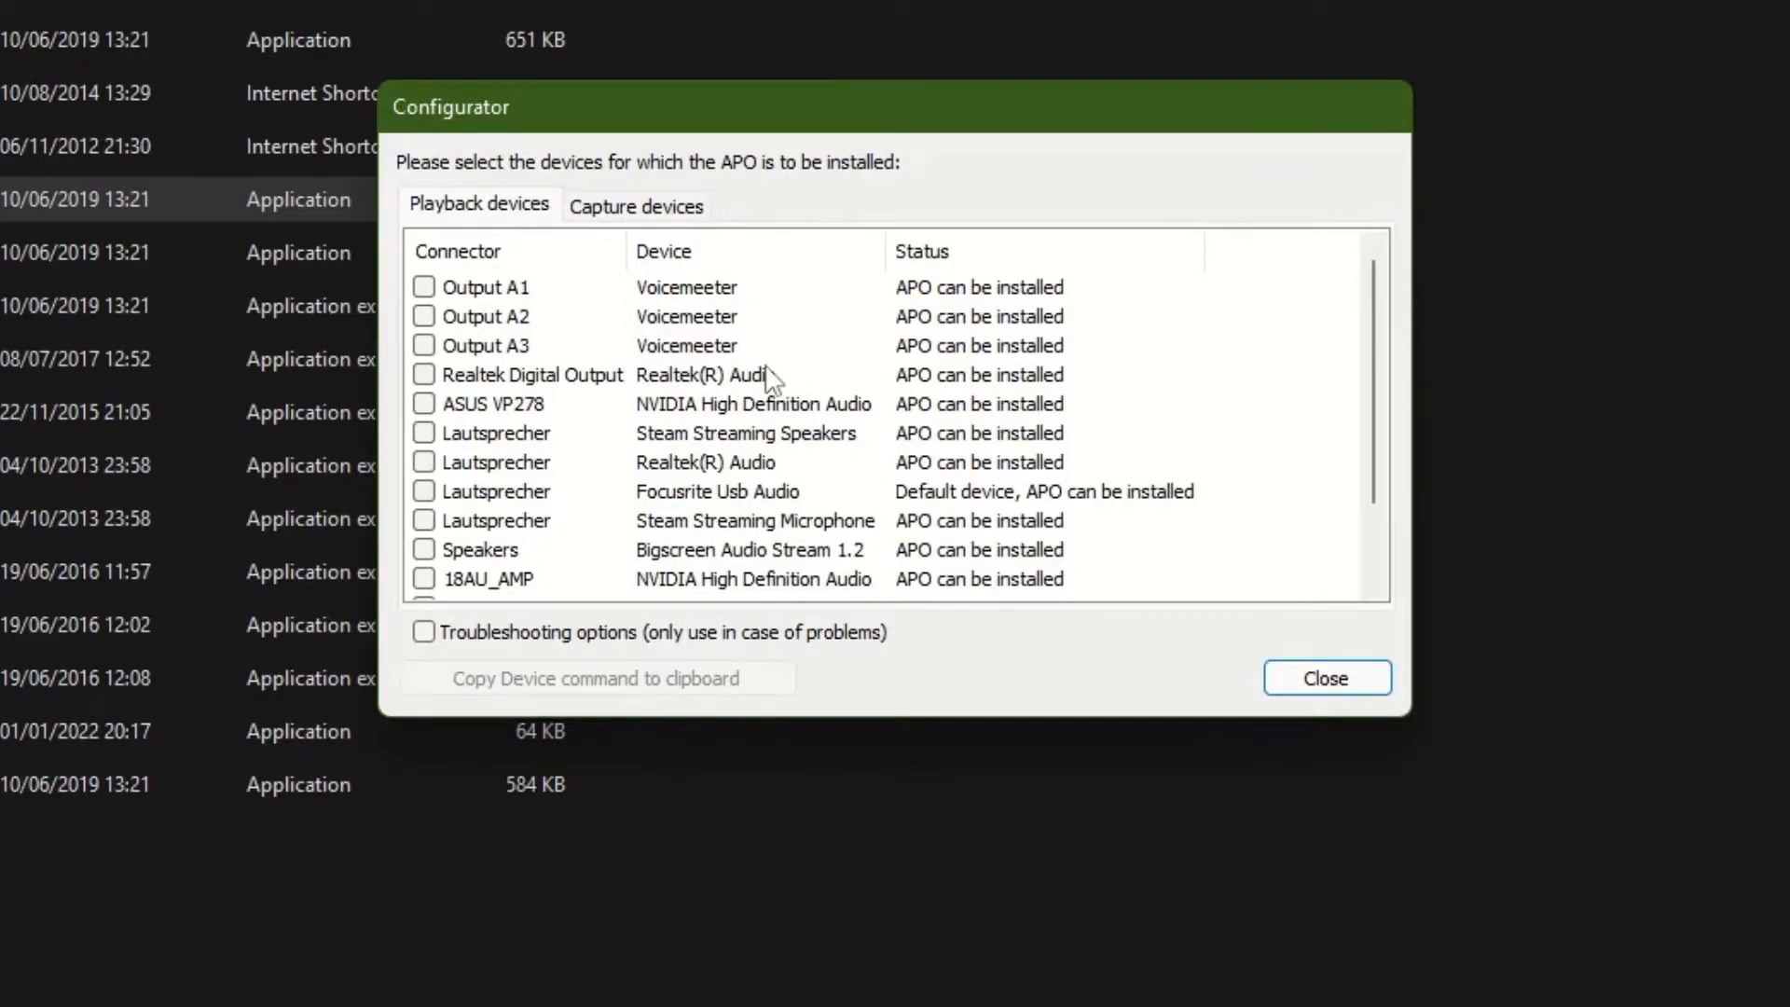
scroll(858, 429, down, 1)
scroll(857, 429, up, 1)
scroll(527, 466, down, 1)
scroll(643, 504, up, 1)
click(685, 487)
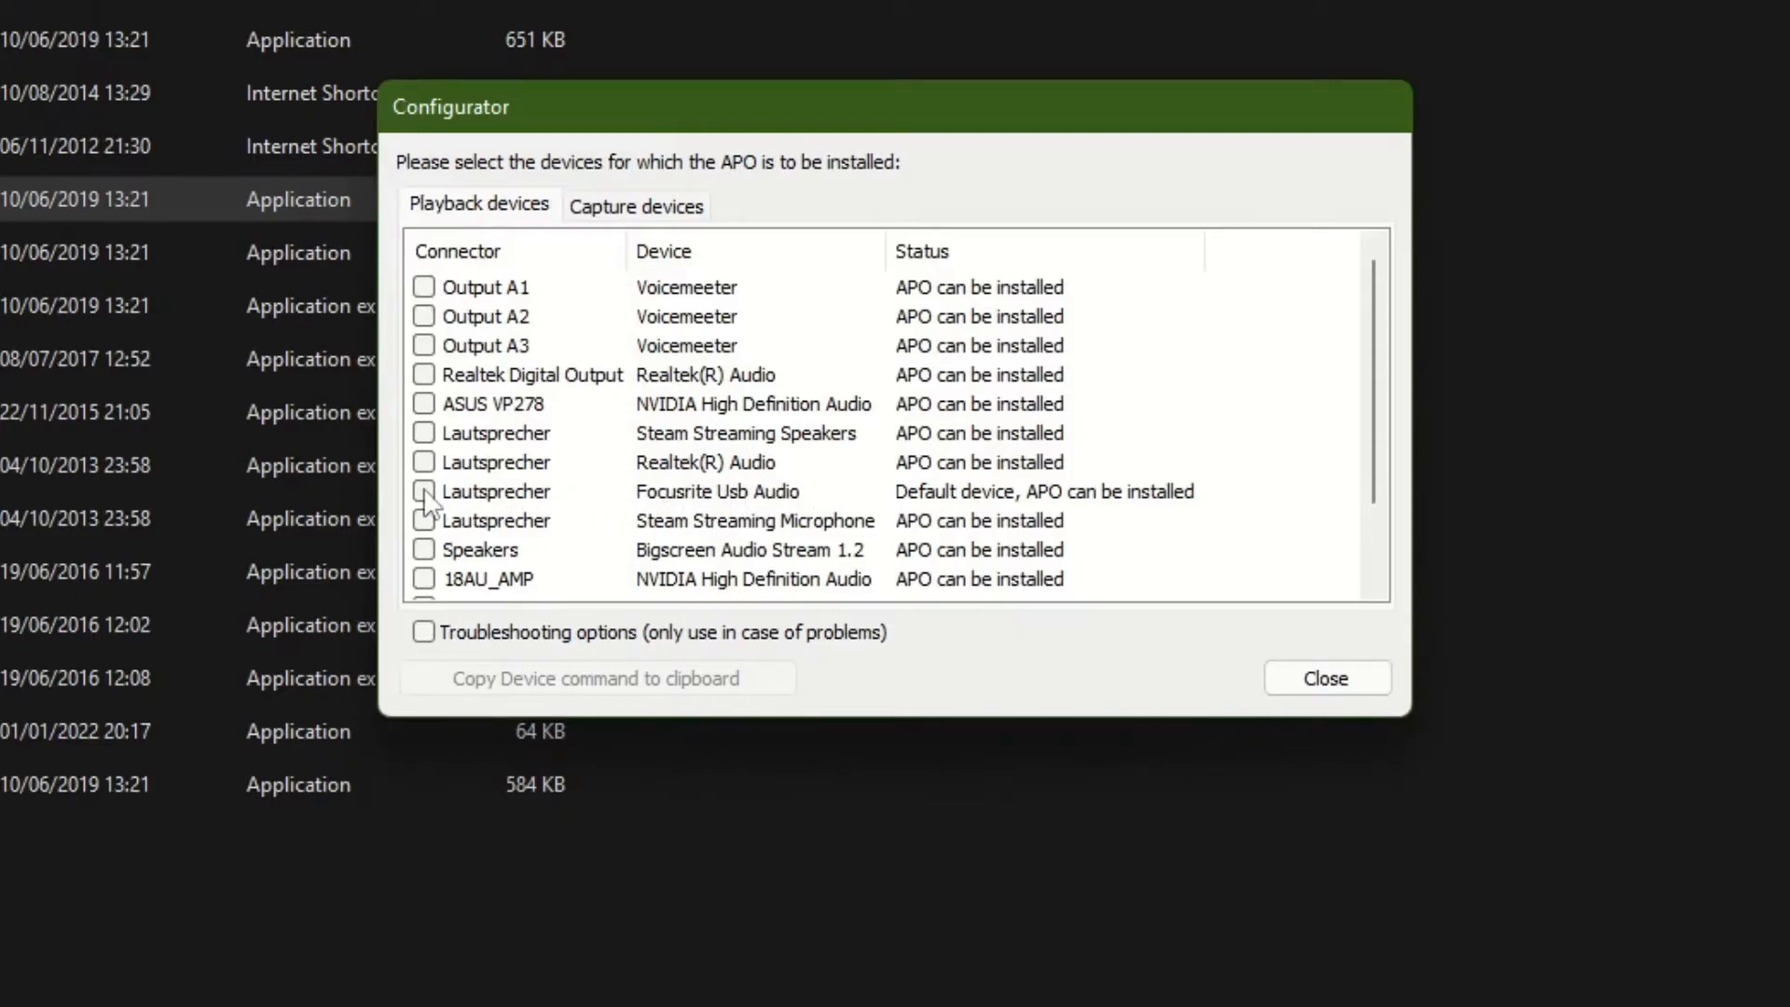
click(621, 207)
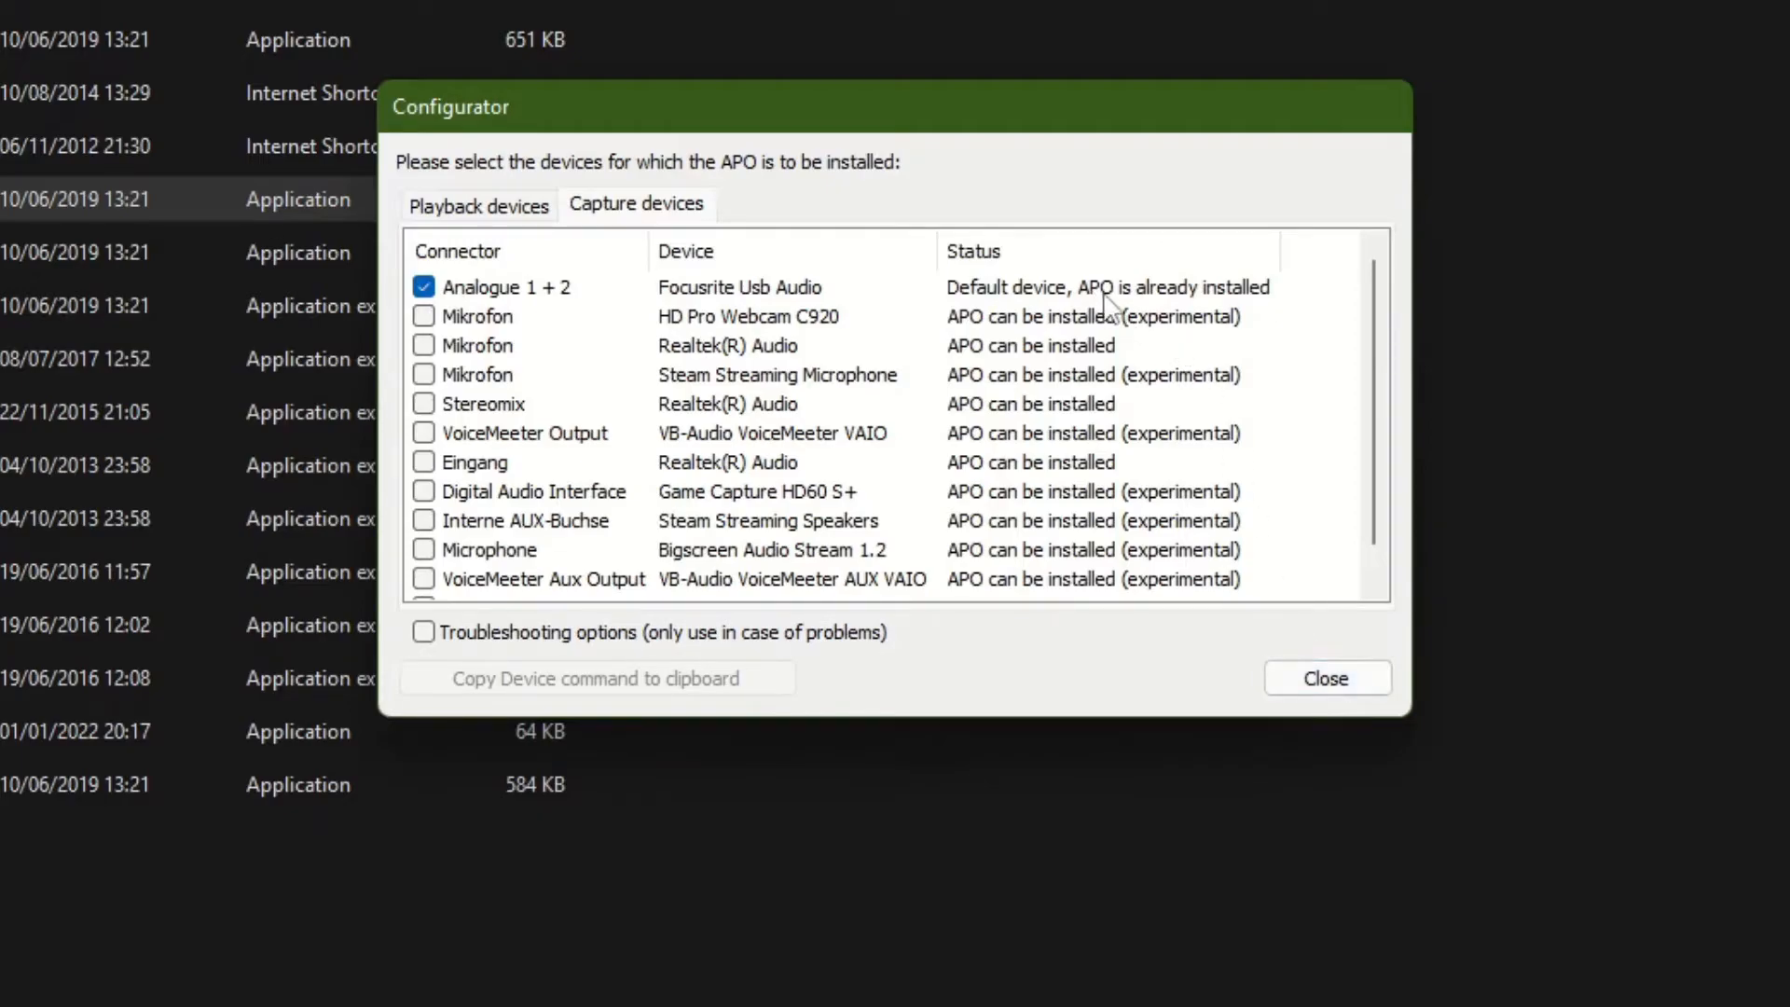
click(1322, 678)
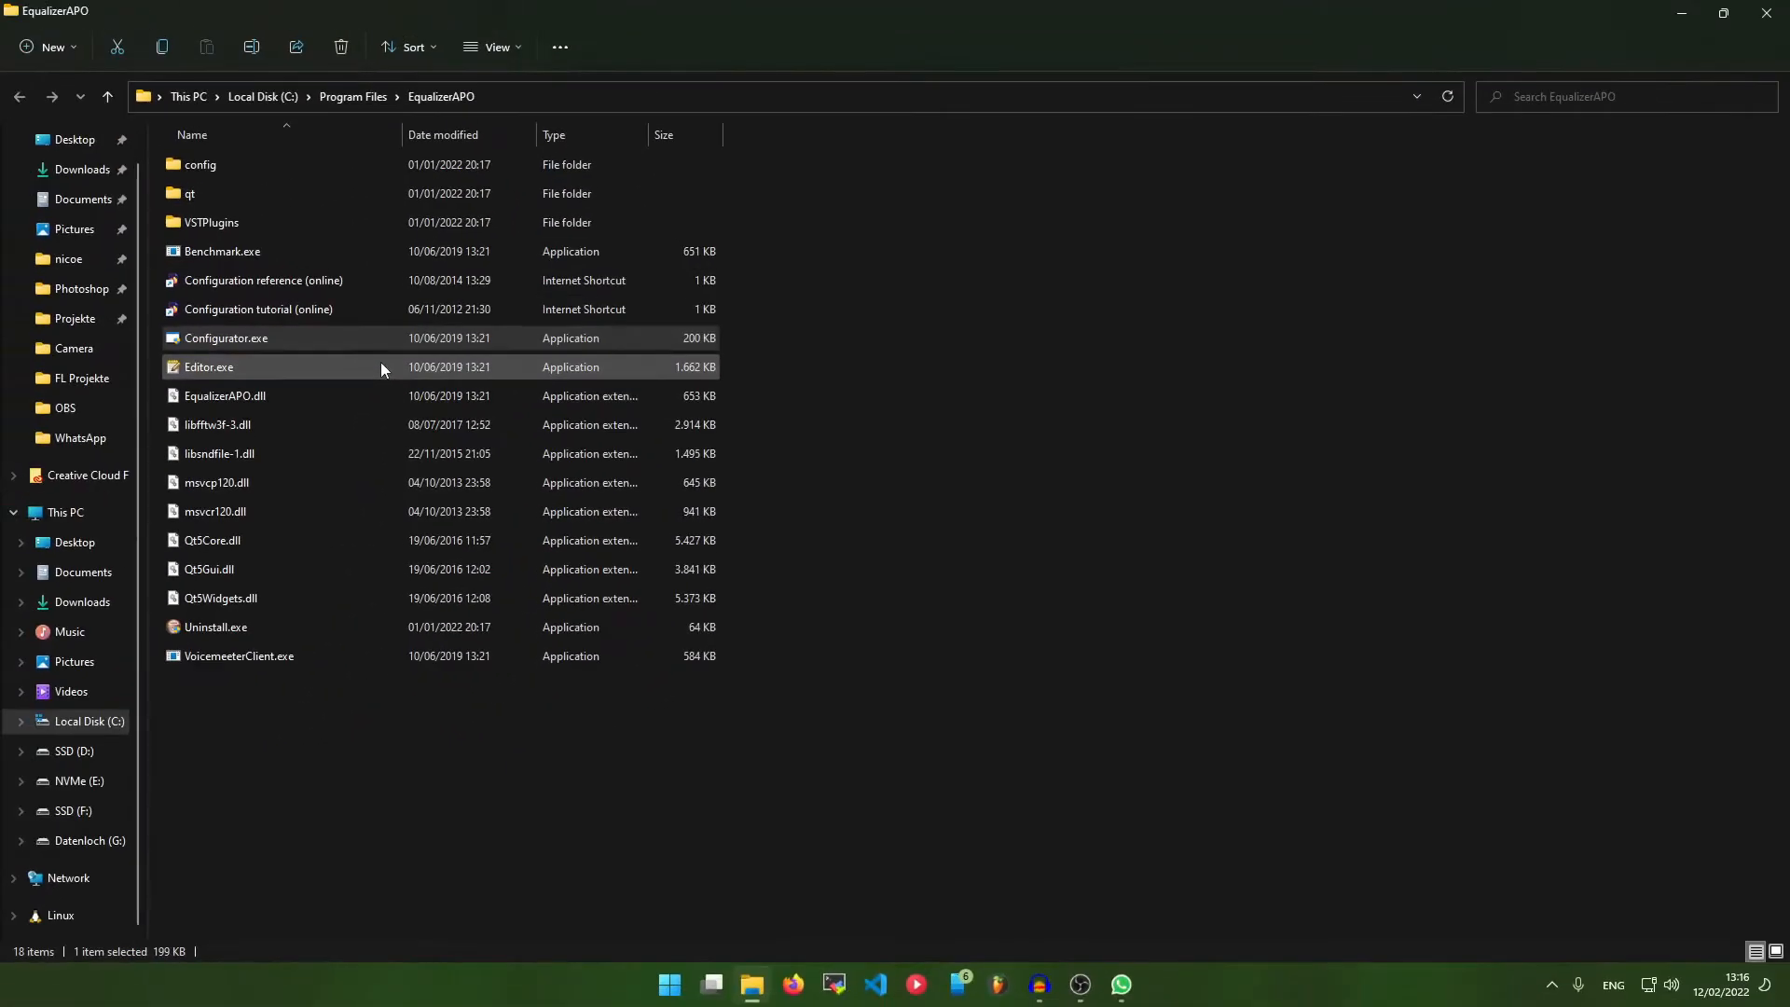
Launch Editor.exe, decline running the Configurator, and select the Analogue 1 + 2 Focusrite capture device for config.txt.
double_click(271, 367)
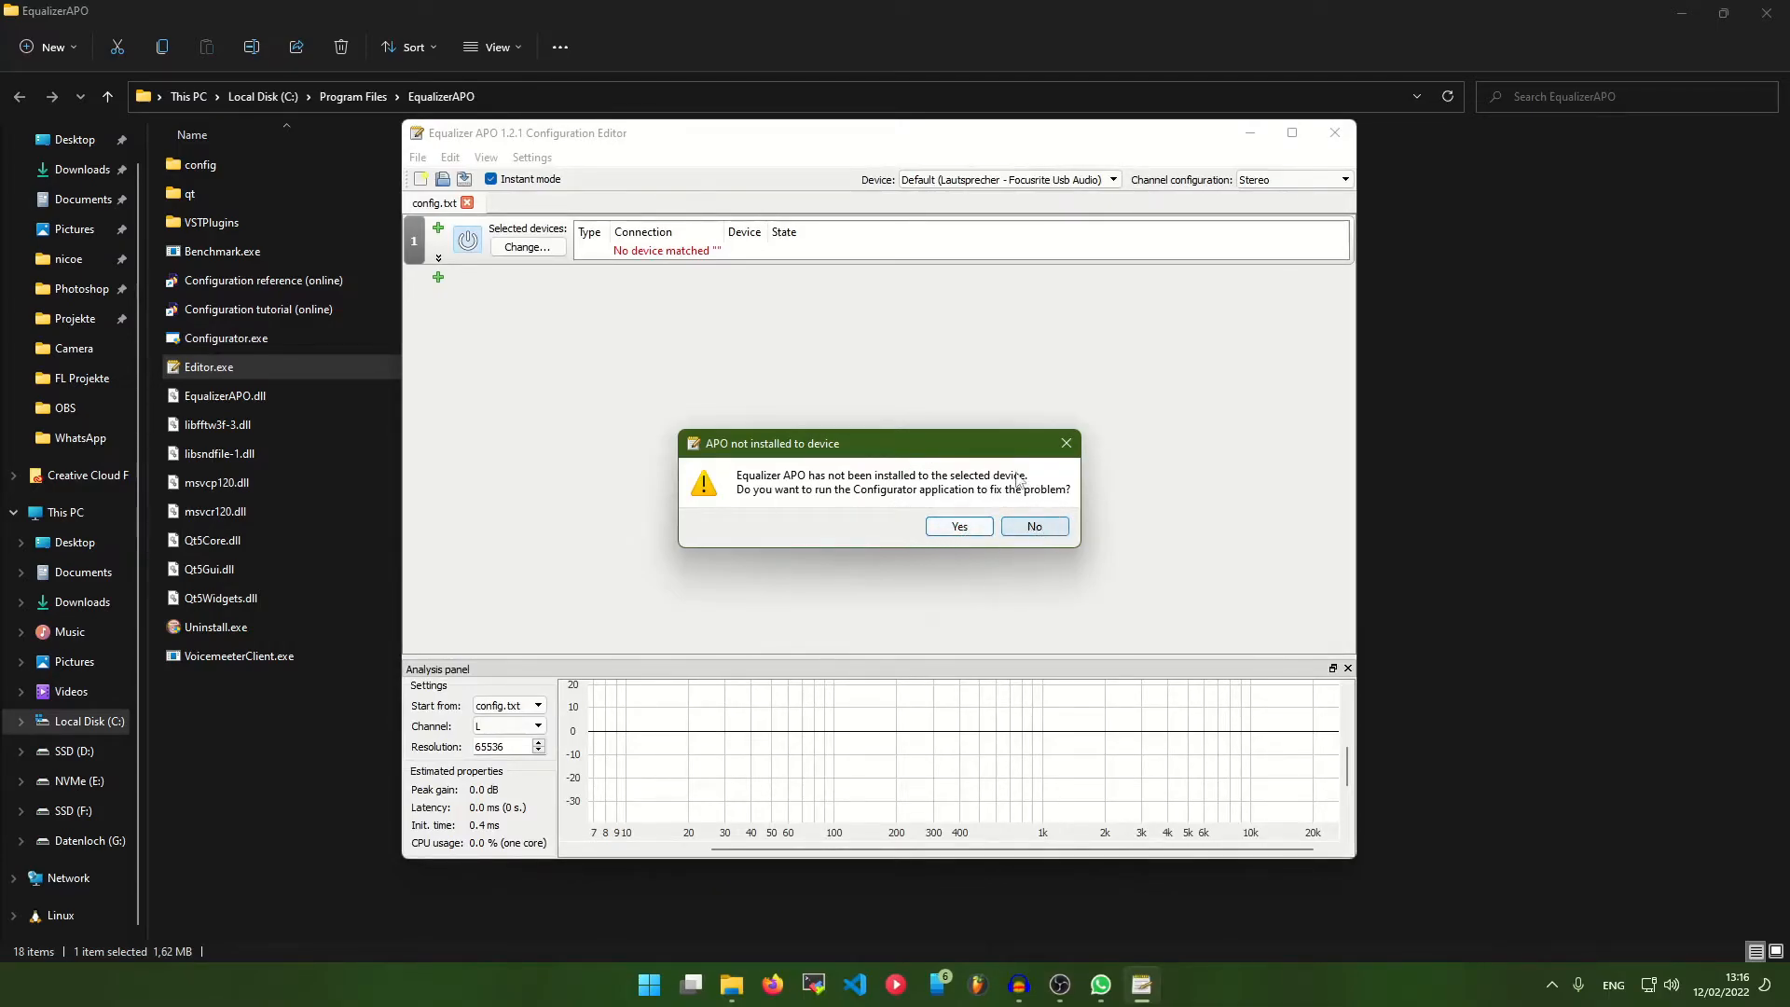
click(1034, 526)
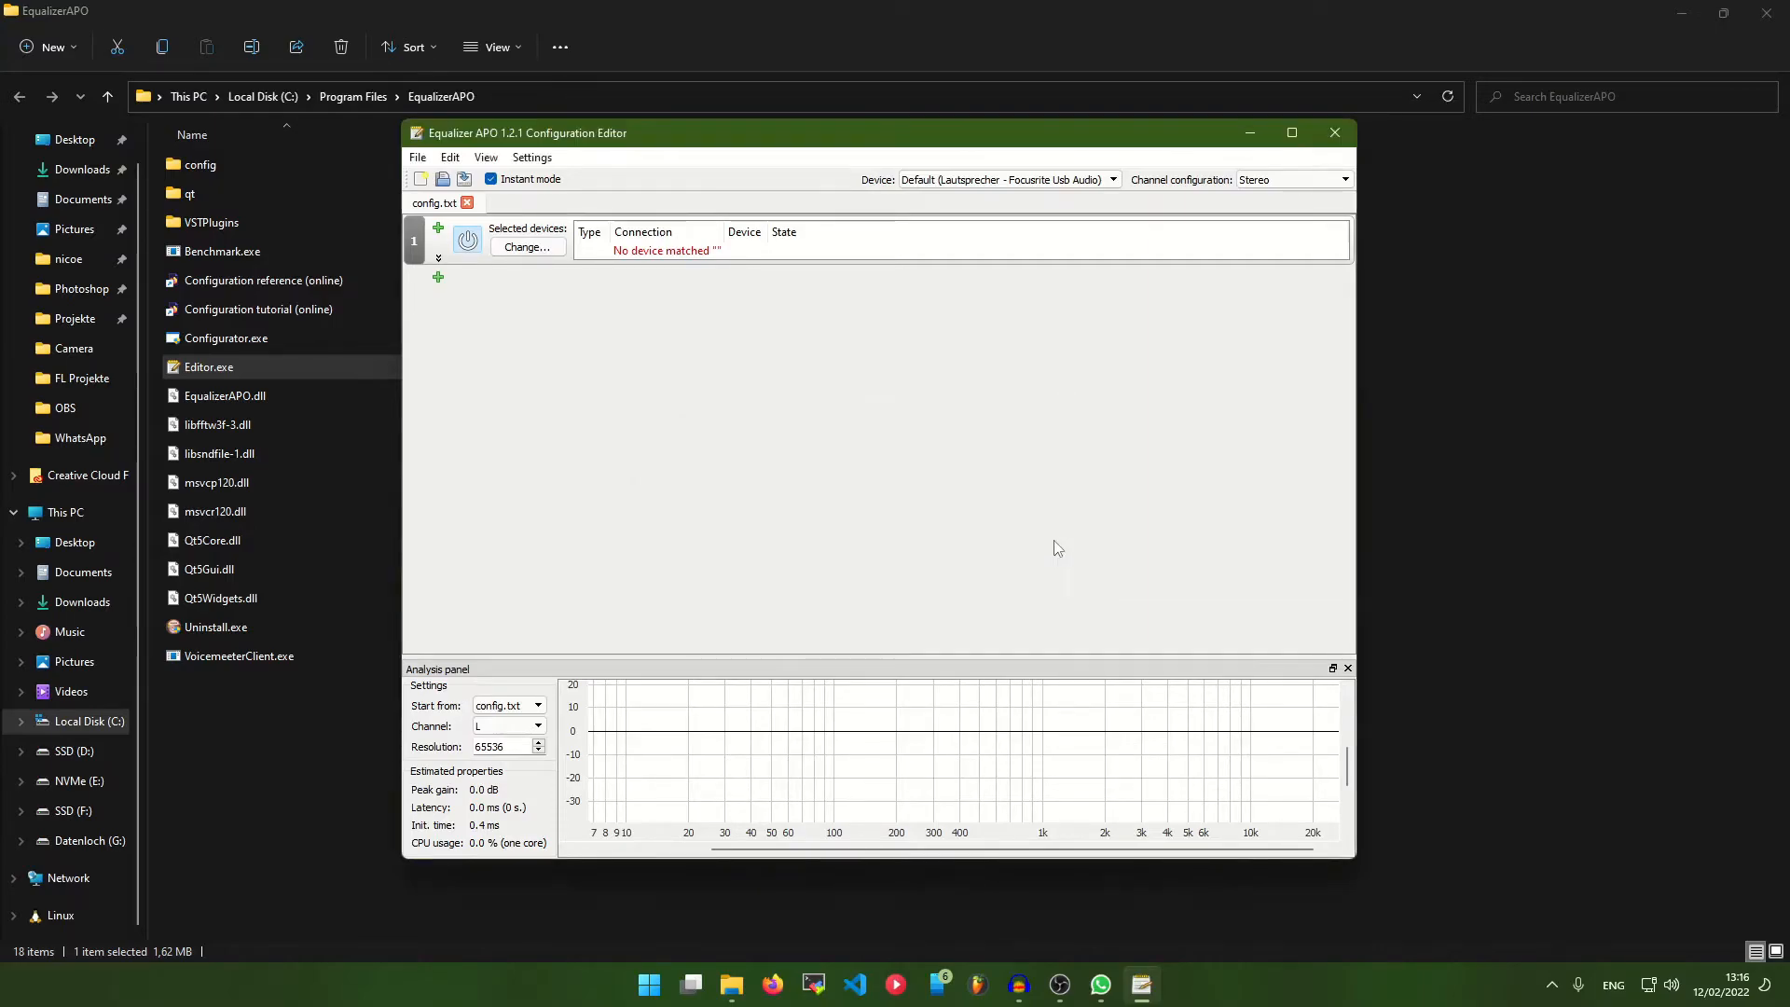
click(535, 251)
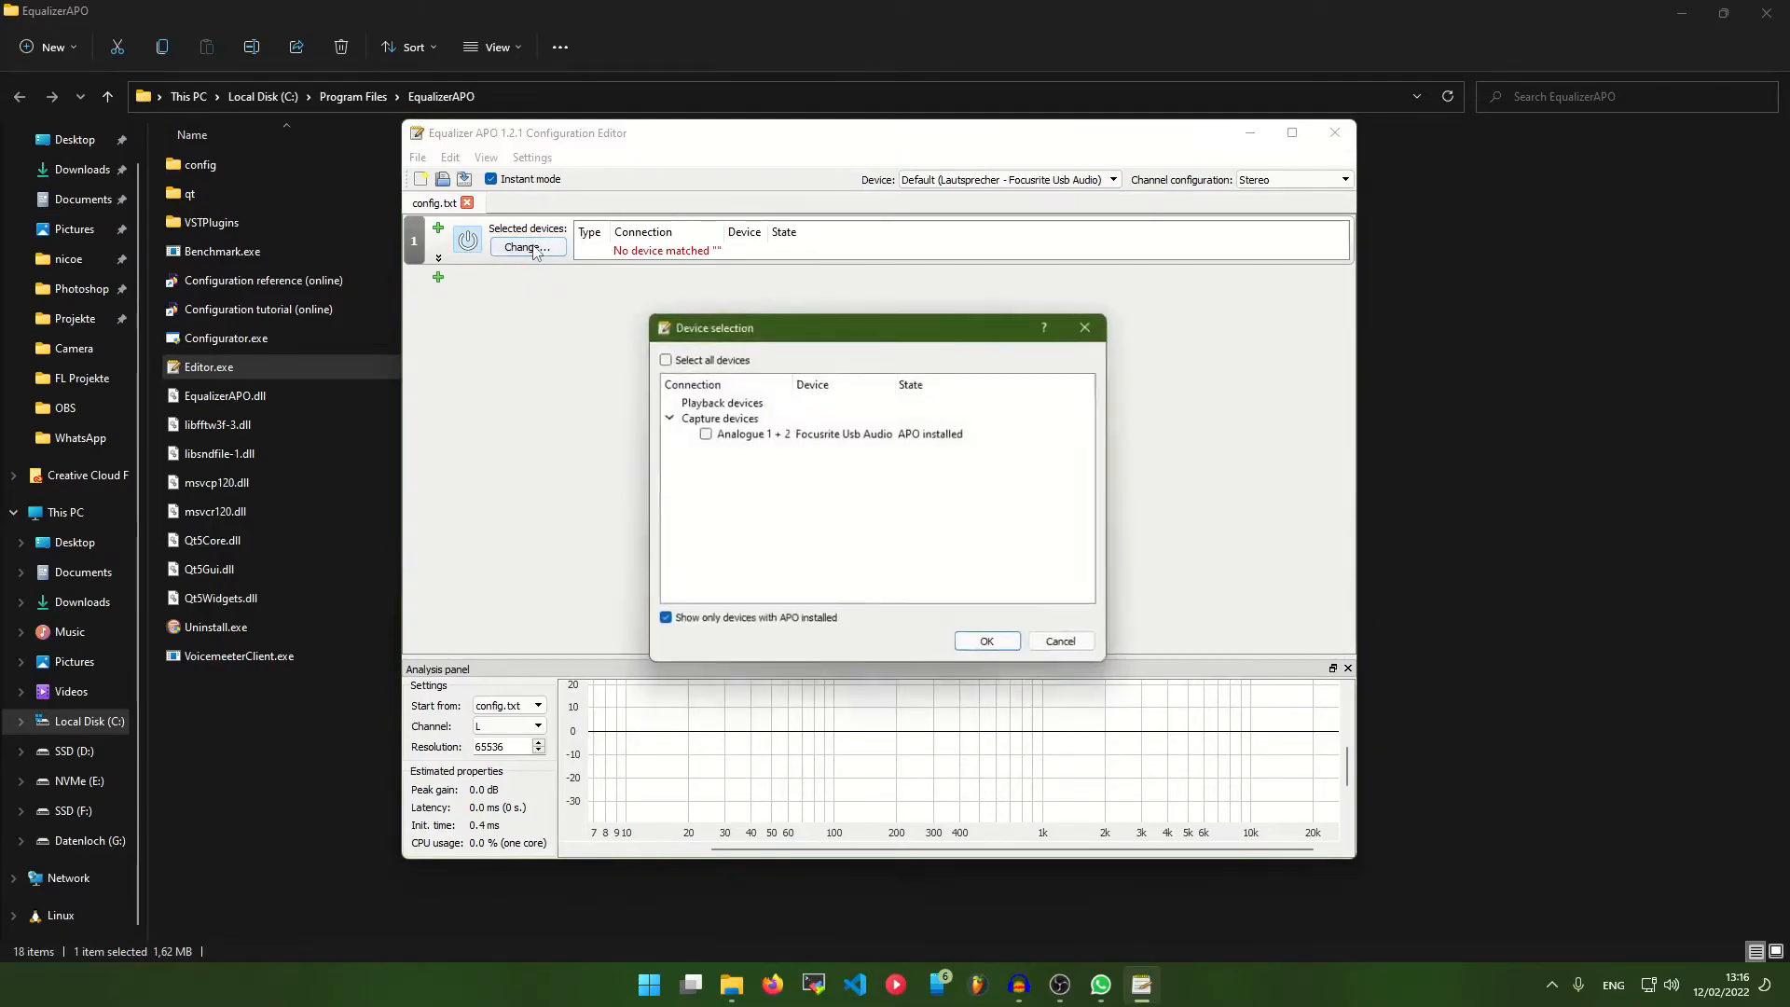
click(704, 435)
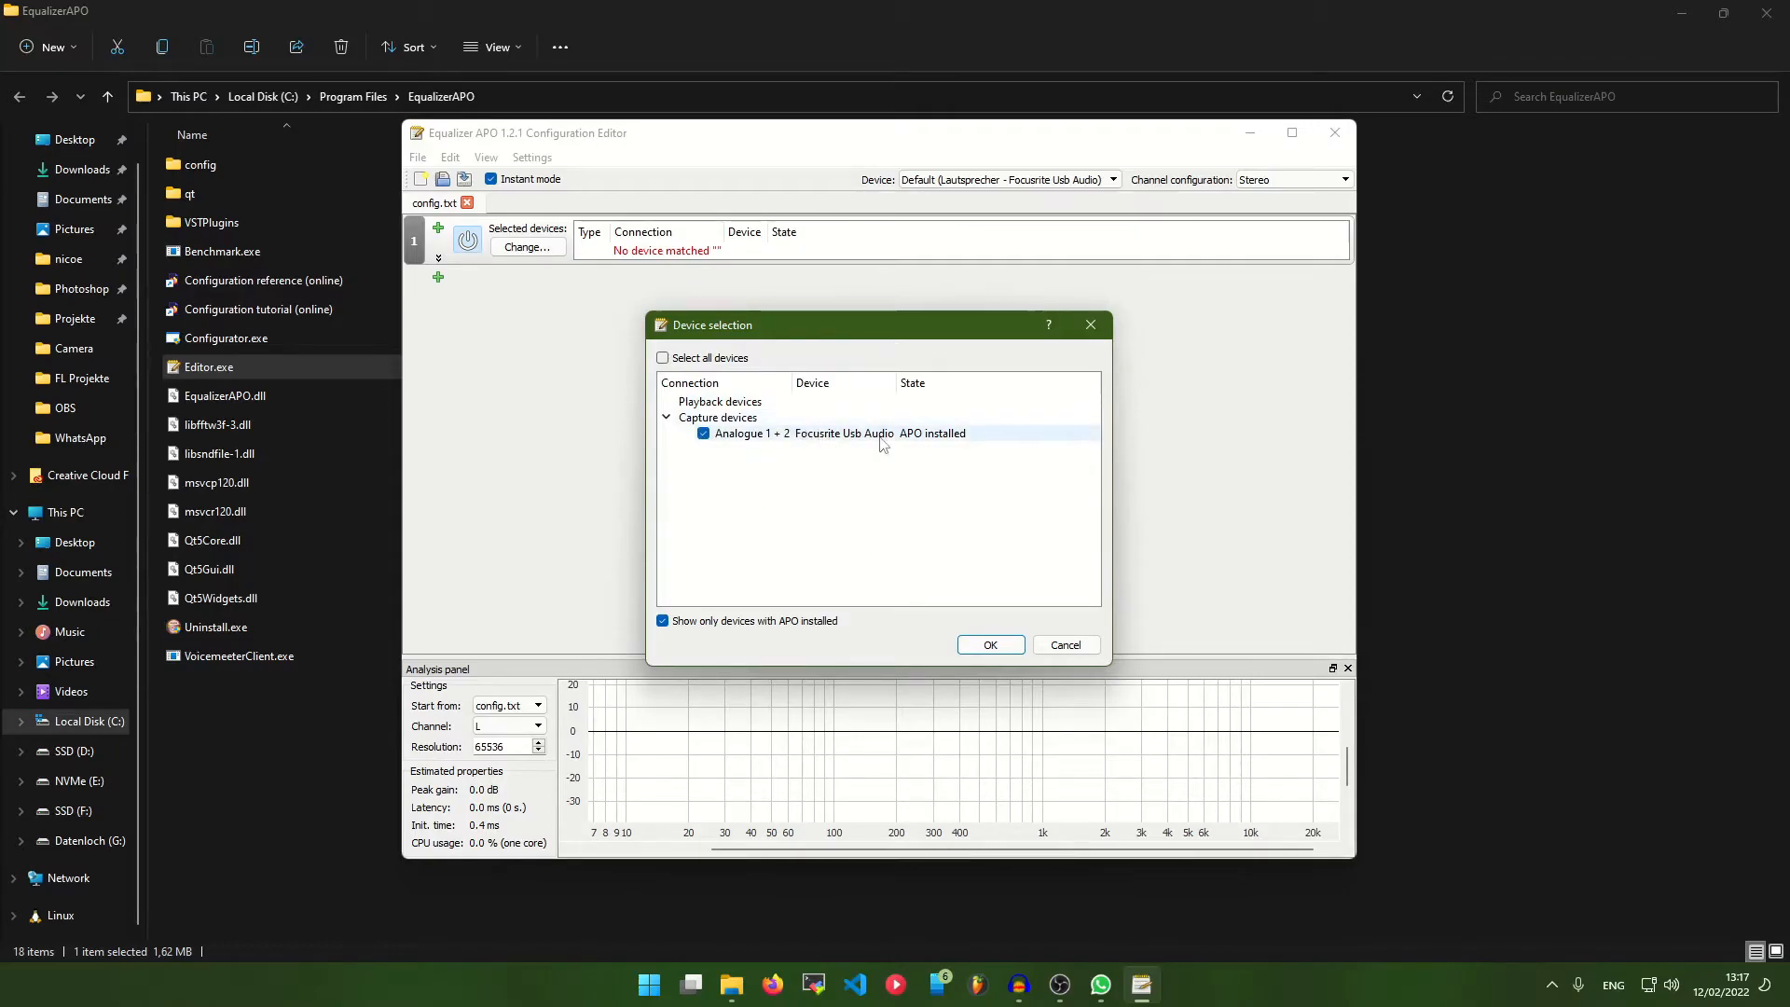
click(990, 645)
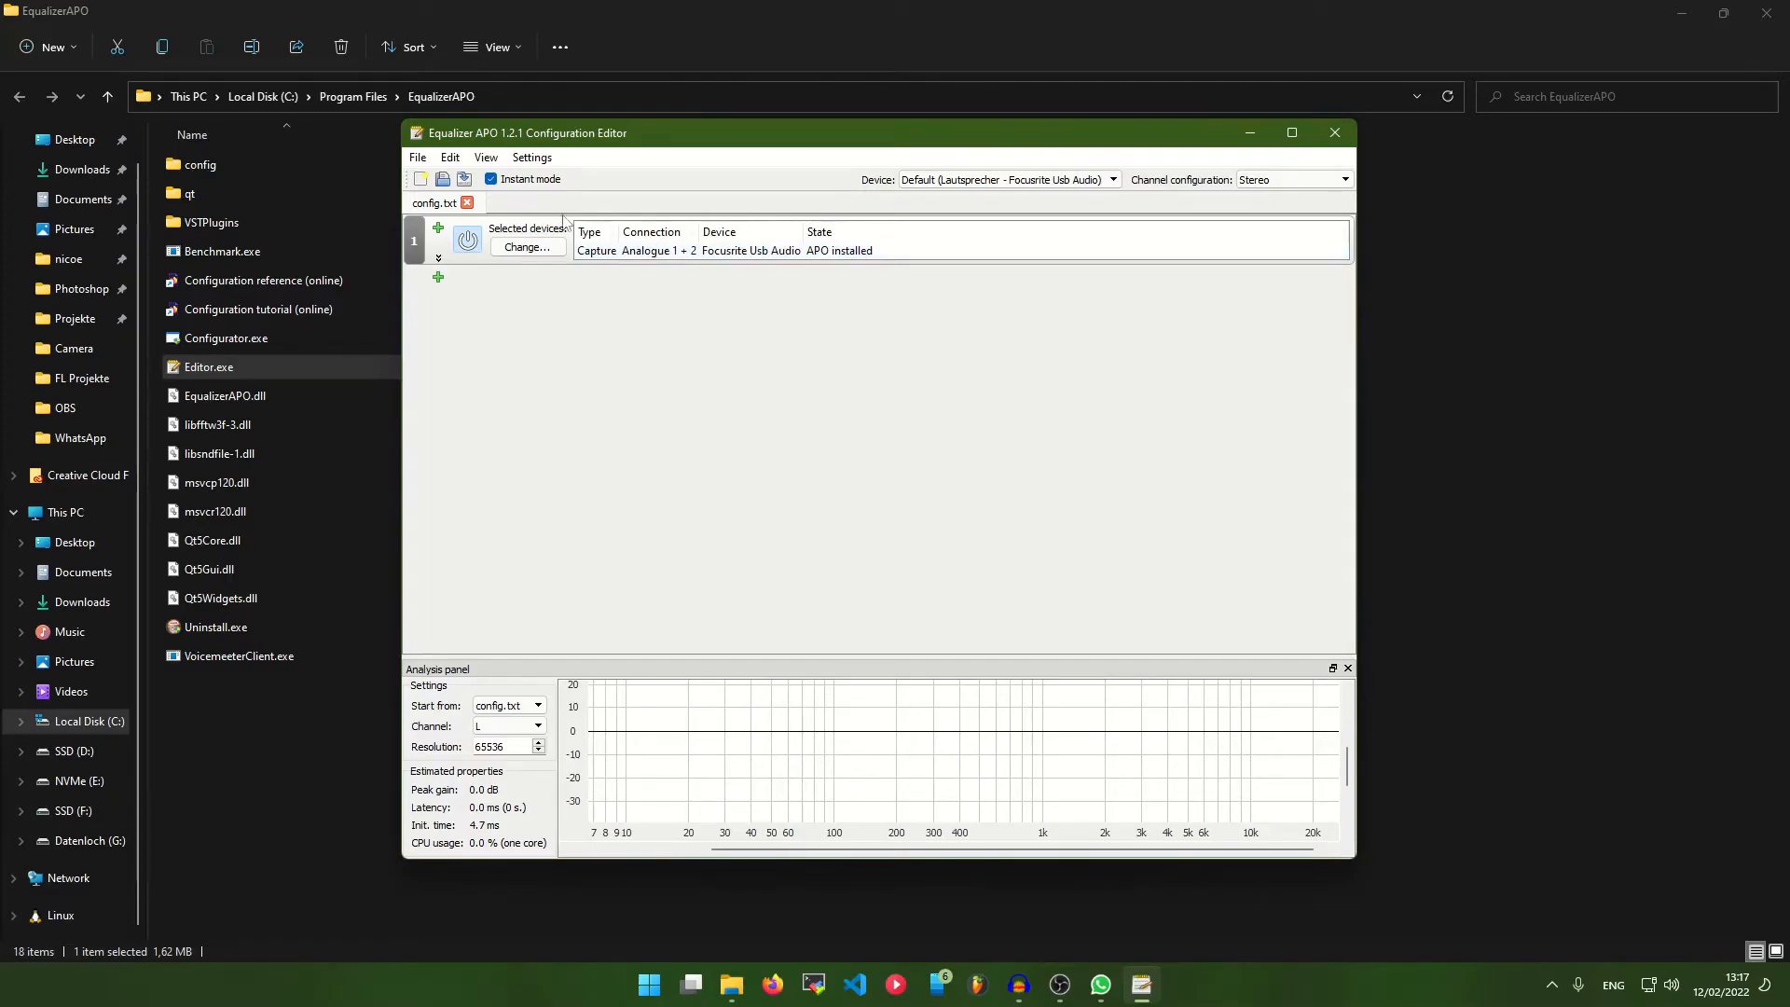
Add a Copy (Copy between channels) filter and map its channels so the microphone's R signal feeds both outputs.
click(439, 279)
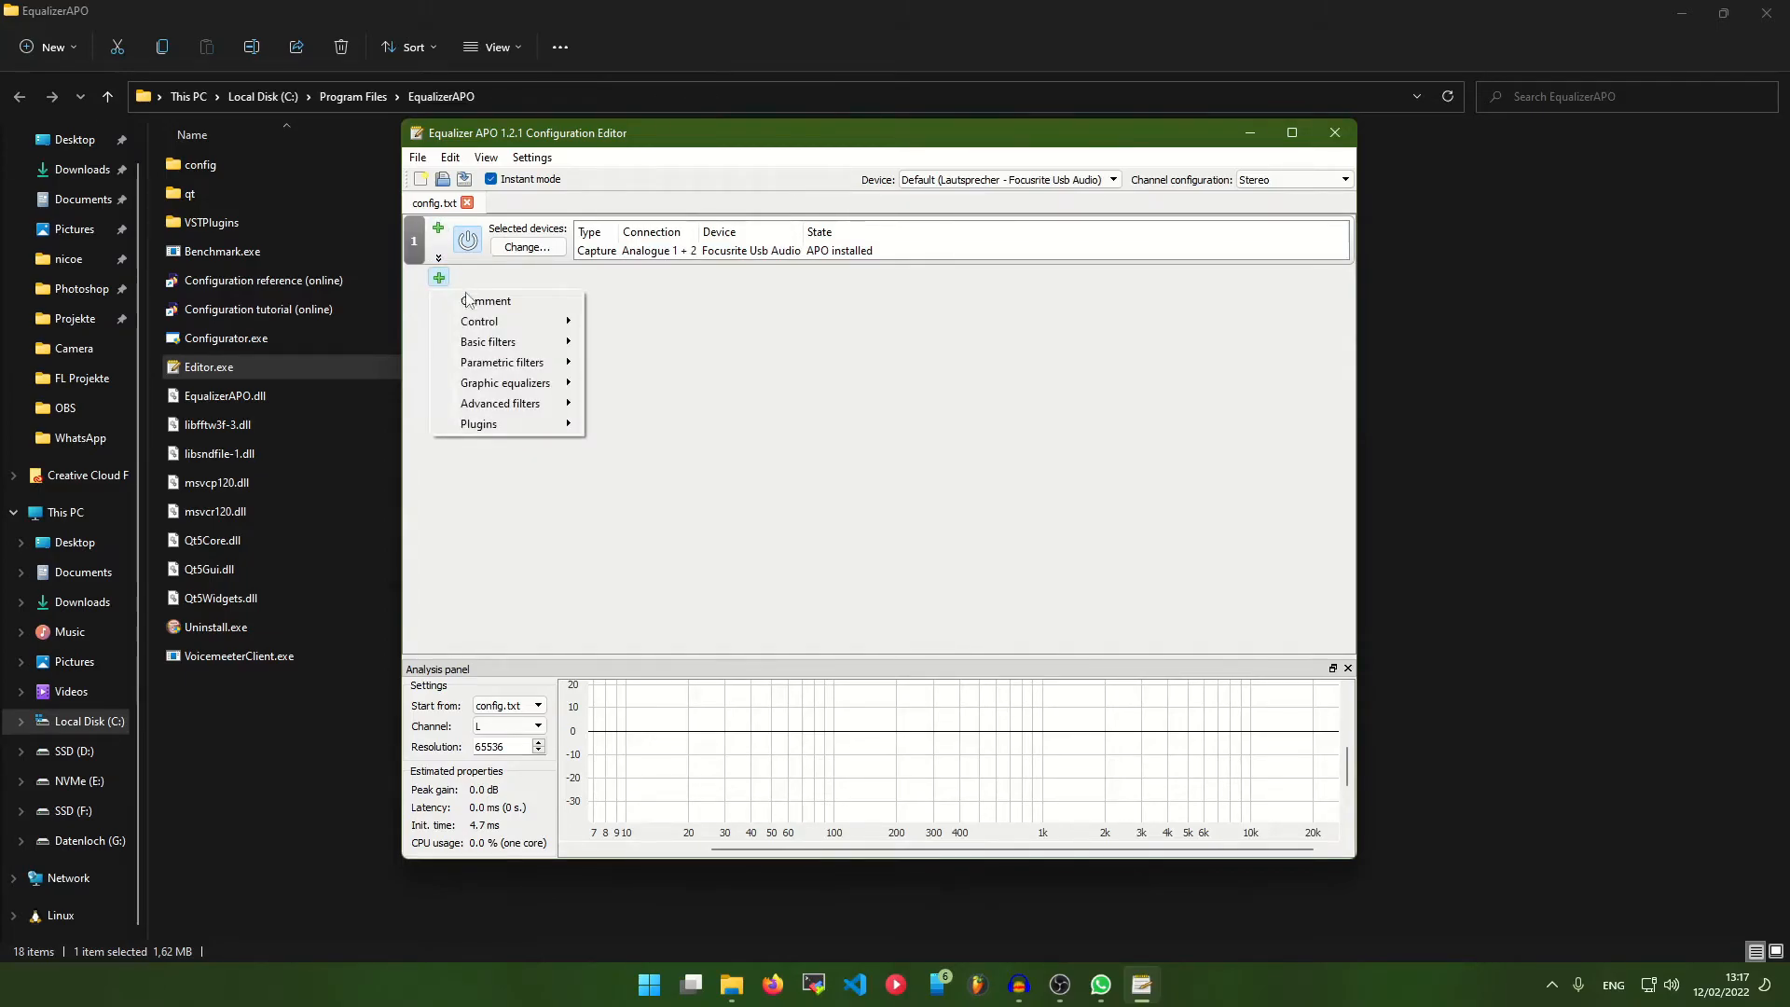
mouse_move(523, 346)
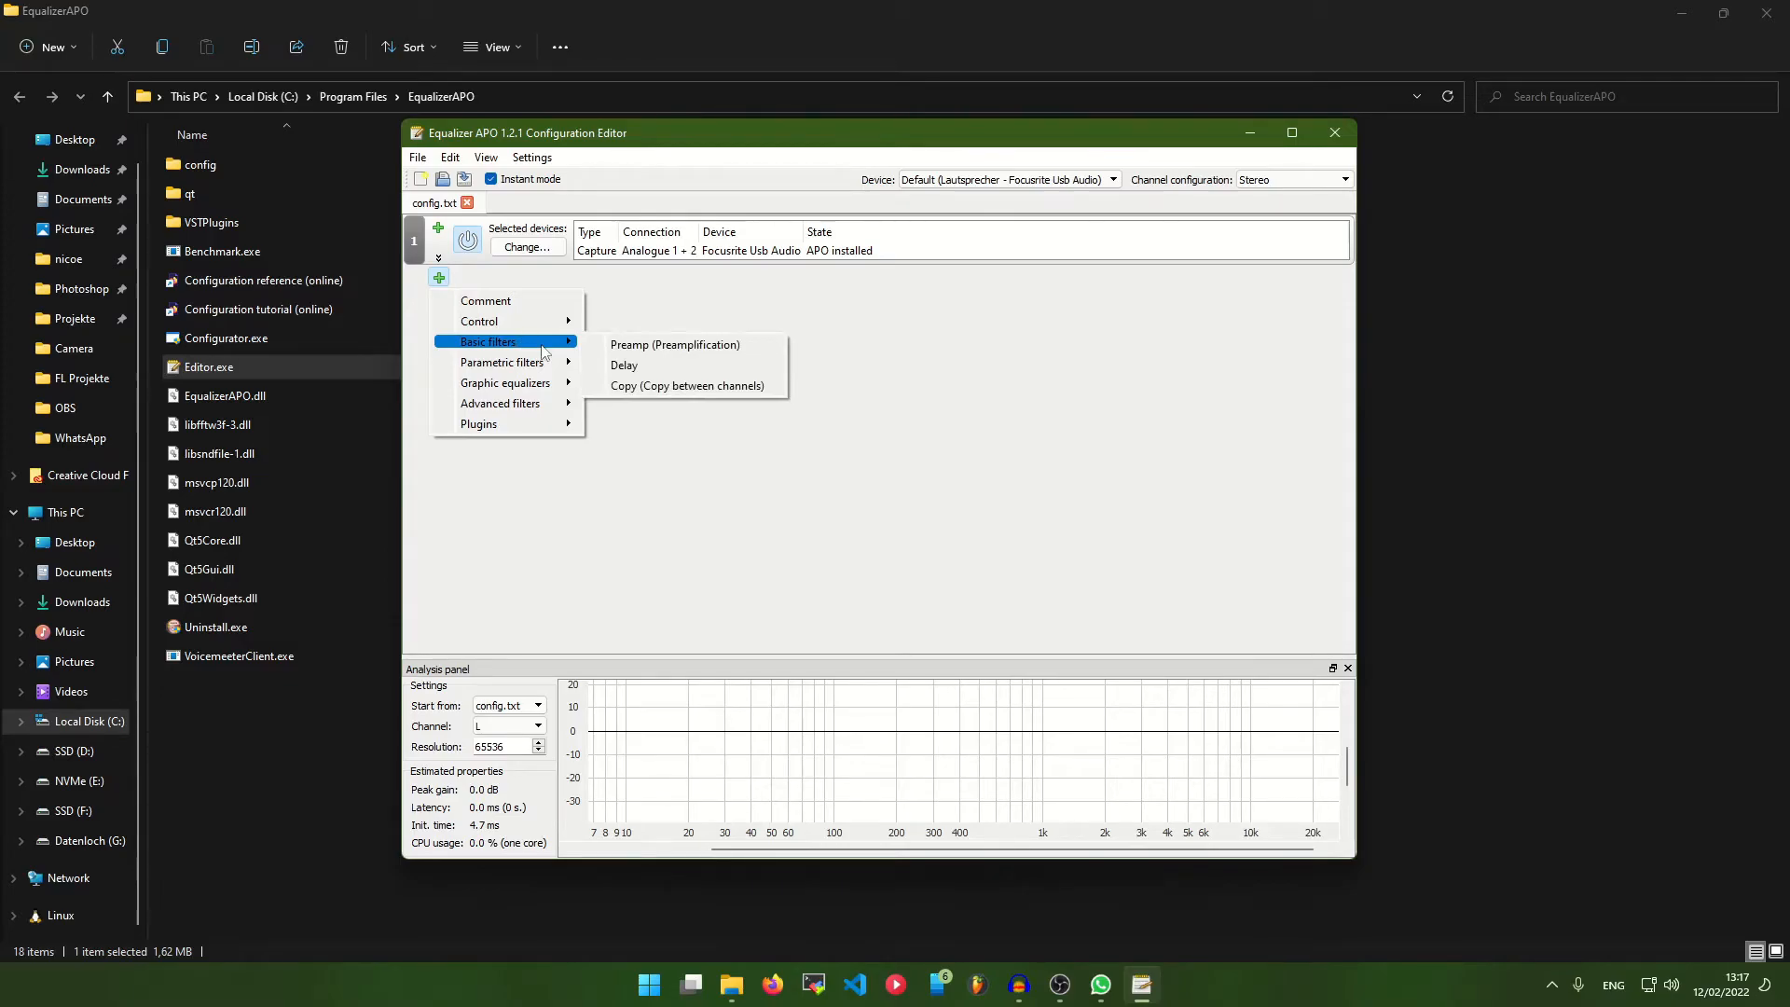
click(672, 387)
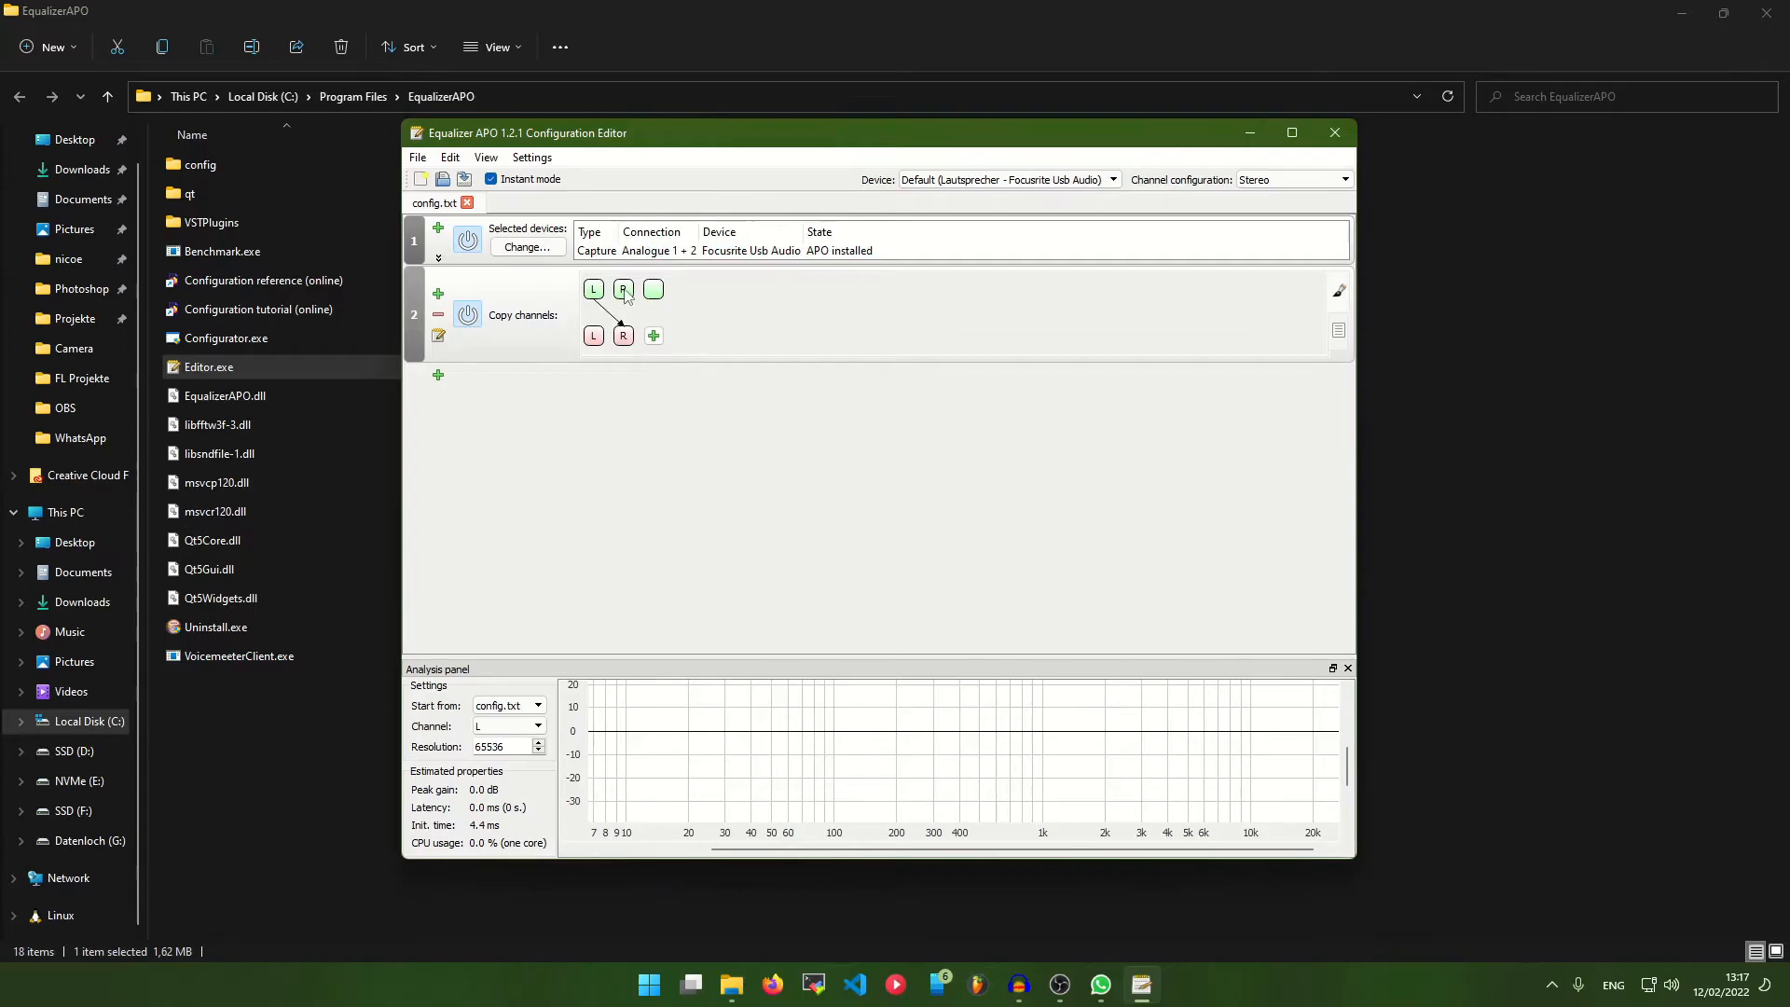
drag(625, 295, 625, 338)
Switch to Audacity and record a new stereo test track to check both microphone channels, moving the window slightly down.
click(1019, 999)
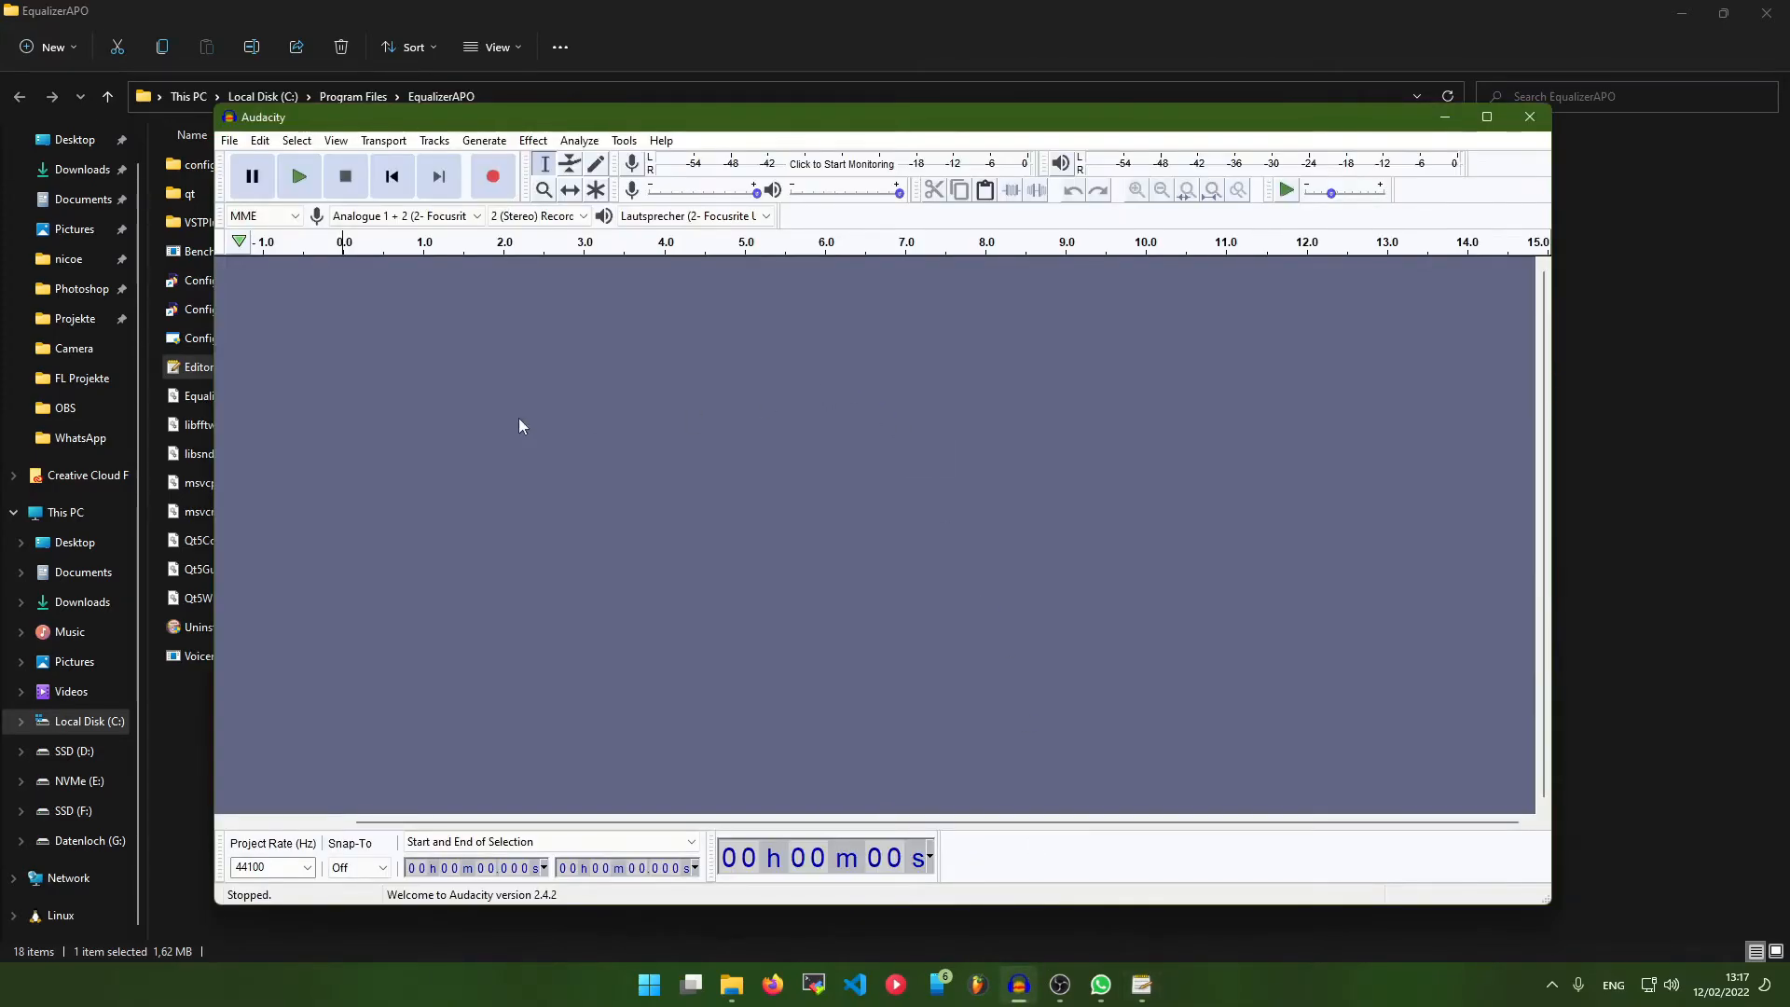
click(493, 178)
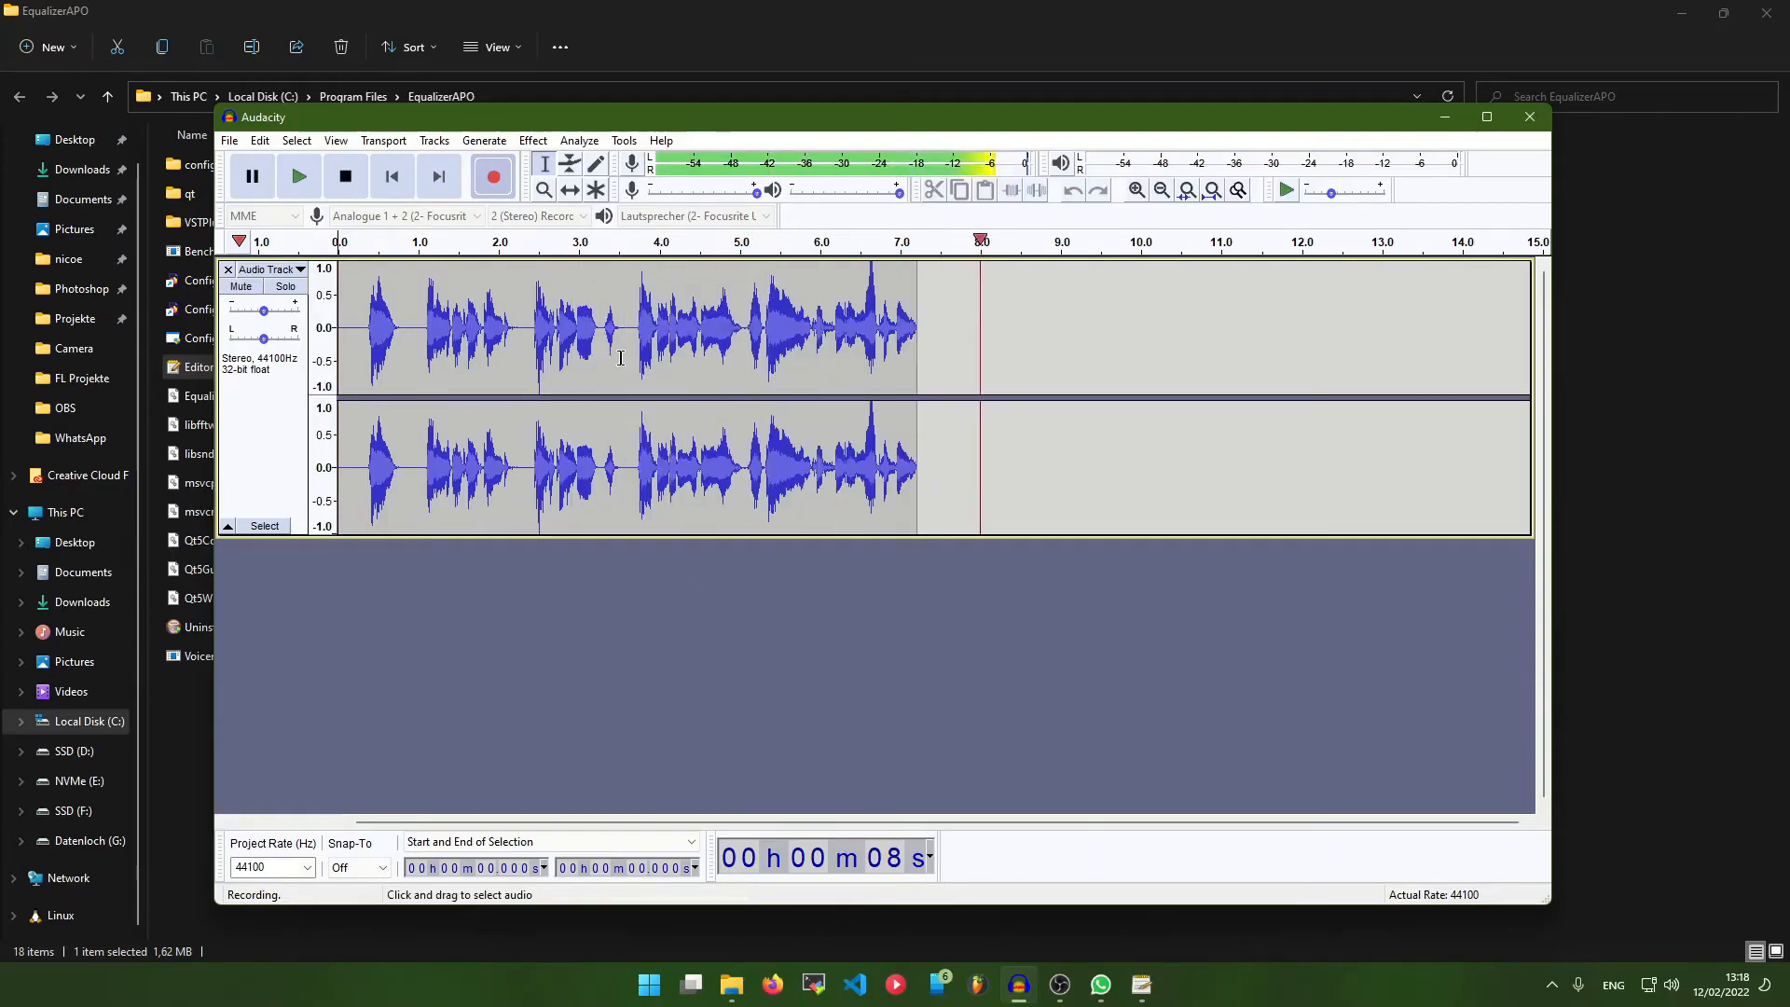
mouse_move(946, 125)
mouse_down()
mouse_move(1121, 511)
mouse_move(935, 149)
mouse_up()
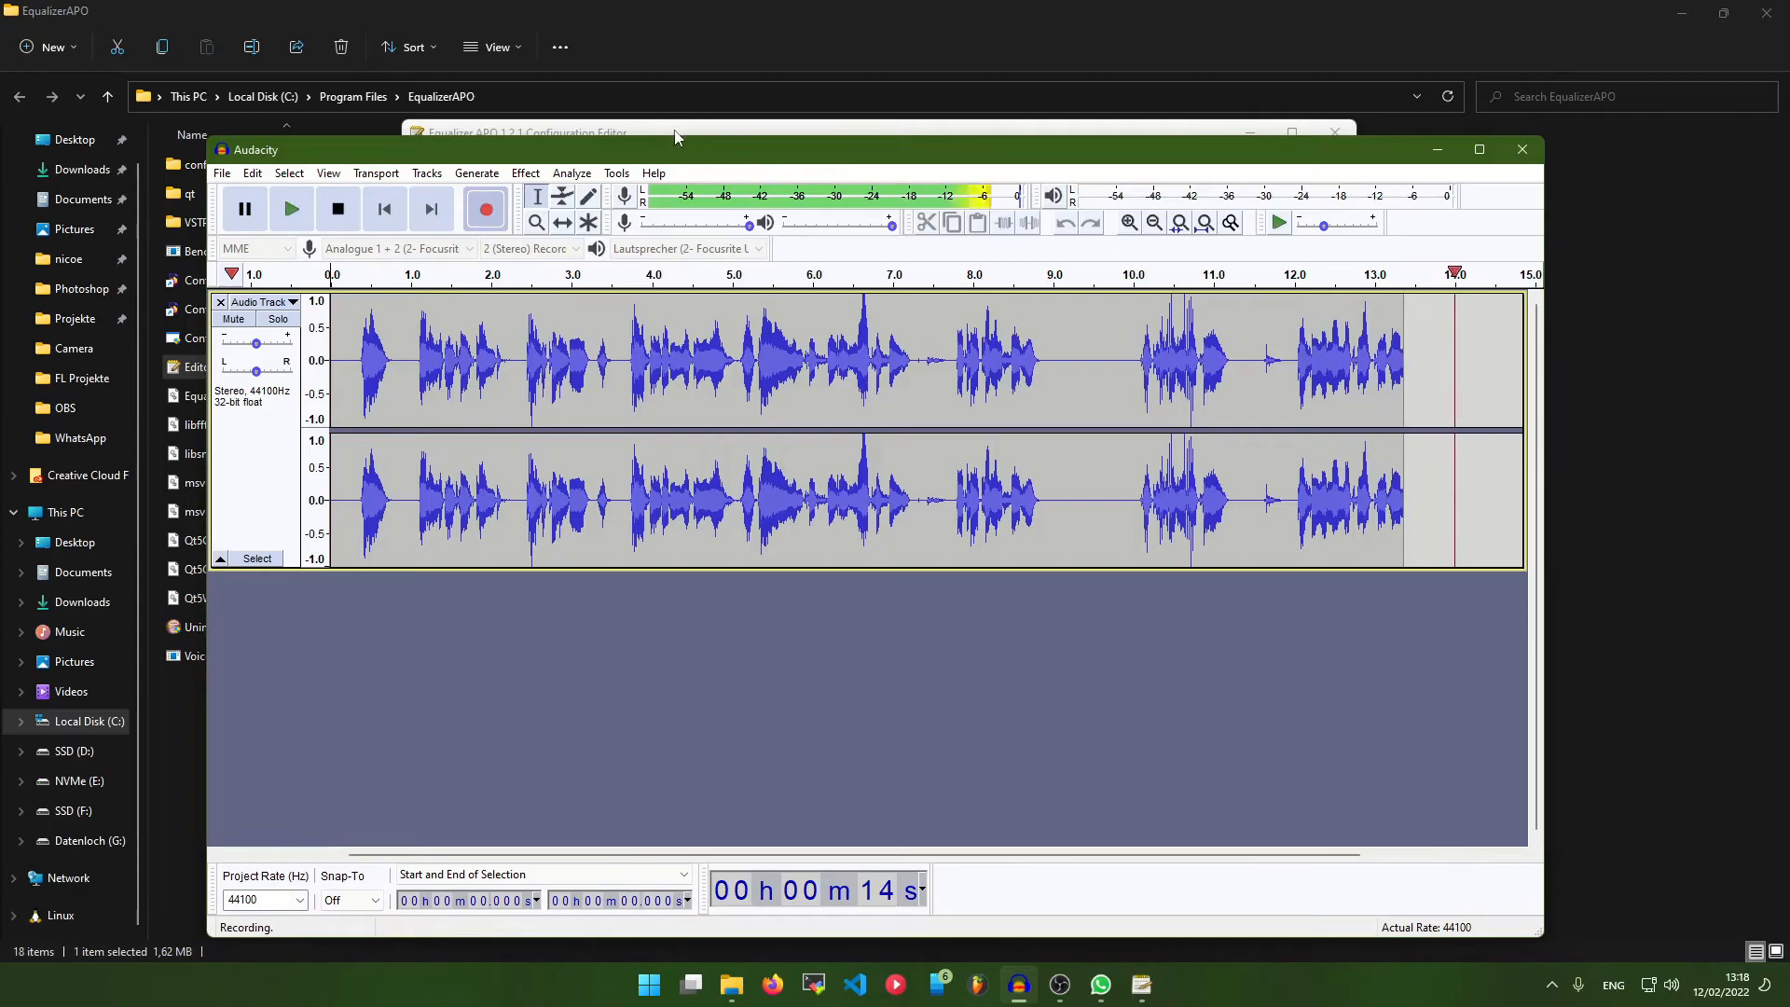